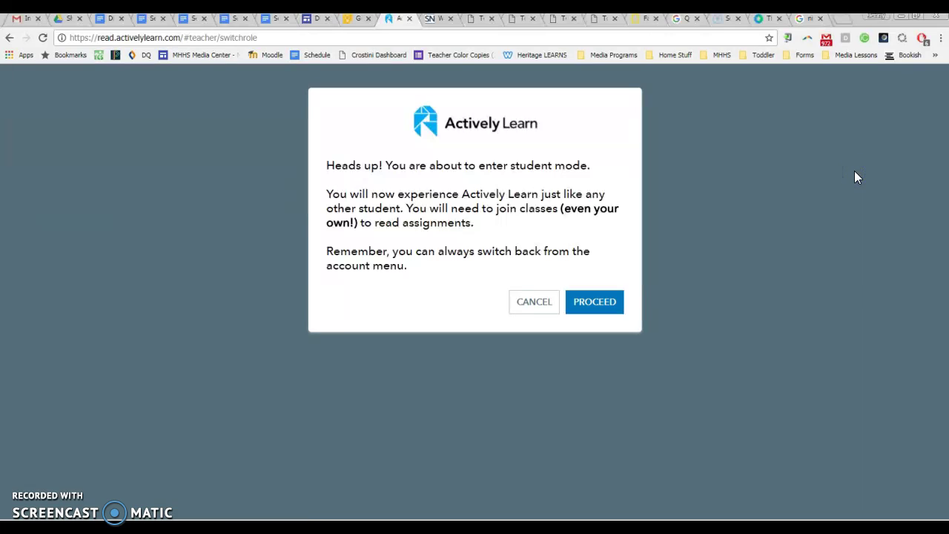
Step: Enter student mode and join your own Media 3 class
{"action": "left_click", "coordinate": [623, 301]}
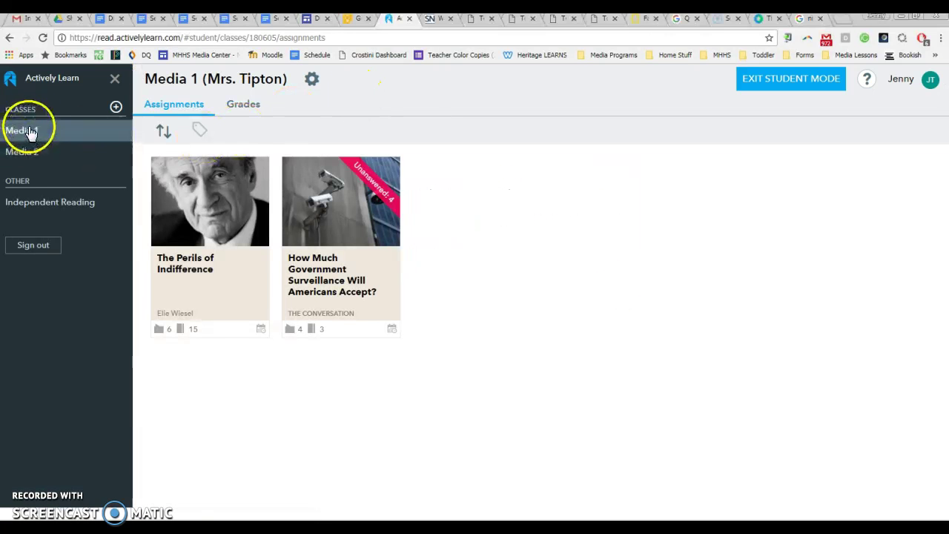
{"action": "left_click", "coordinate": [116, 108]}
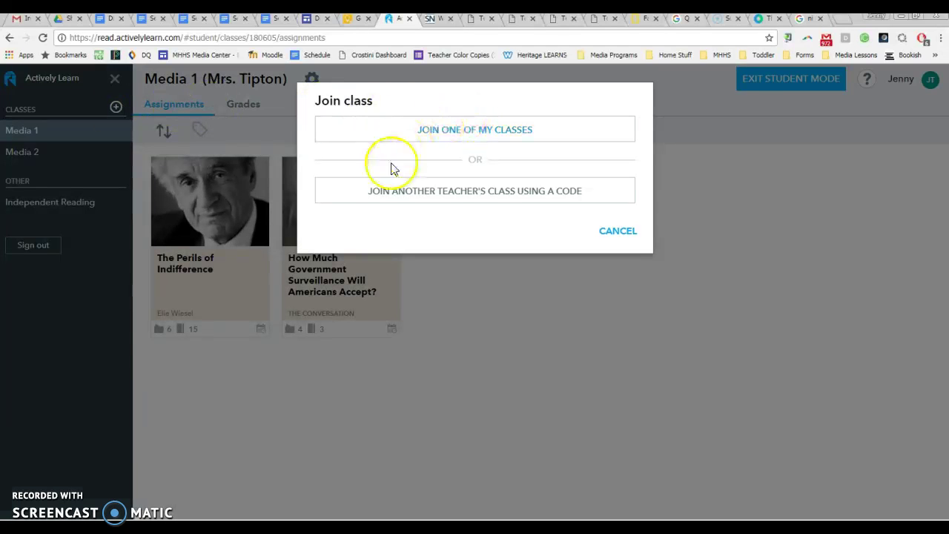
{"action": "left_click", "coordinate": [441, 136]}
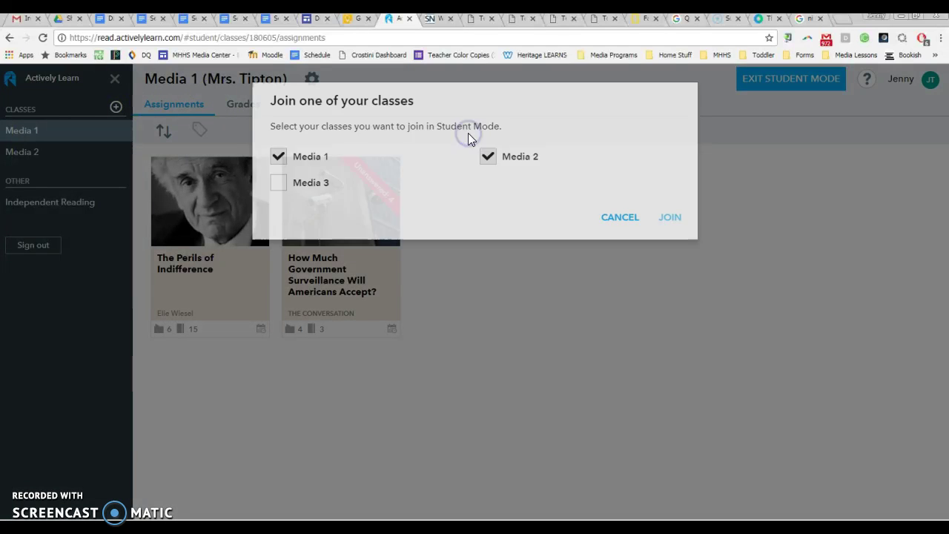
{"action": "left_click", "coordinate": [280, 187]}
{"action": "left_click", "coordinate": [670, 218]}
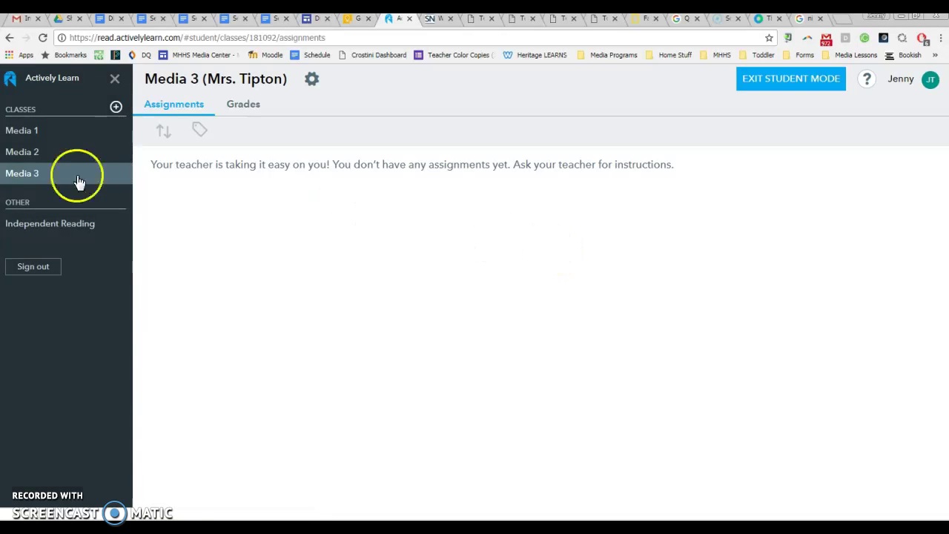
Step: Open the assignment "How Much Government Surveillance Will Americans Accept?" from the Media 1 class
{"action": "left_click", "coordinate": [22, 131]}
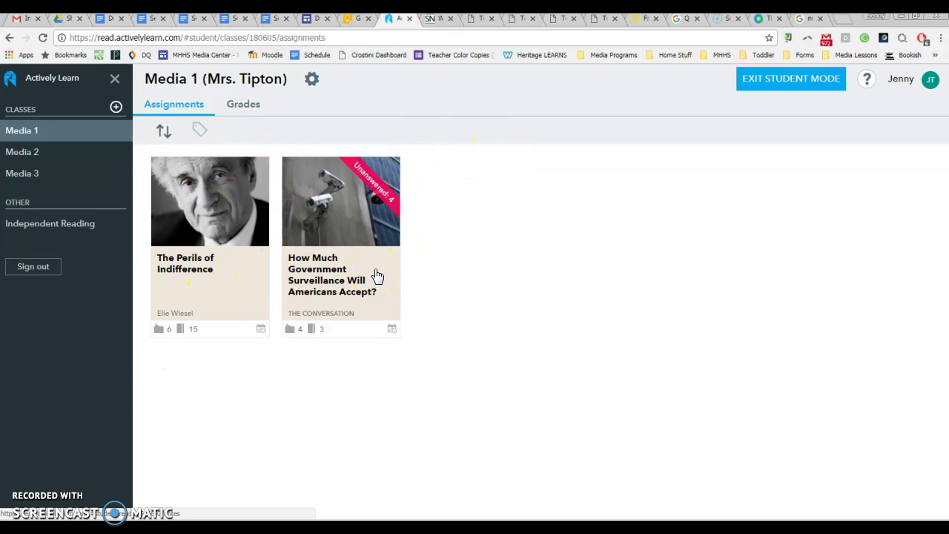
{"action": "mouse_move", "coordinate": [380, 197]}
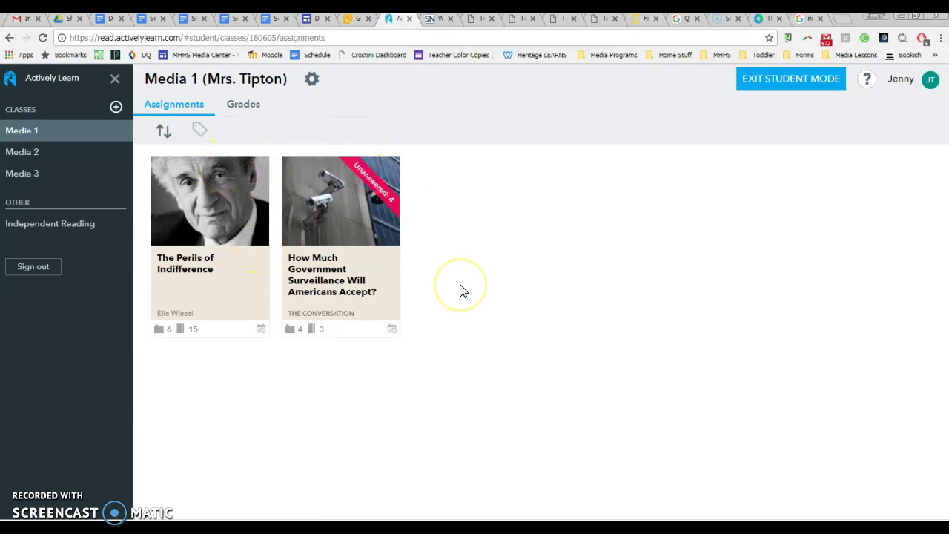
{"action": "left_click", "coordinate": [330, 236]}
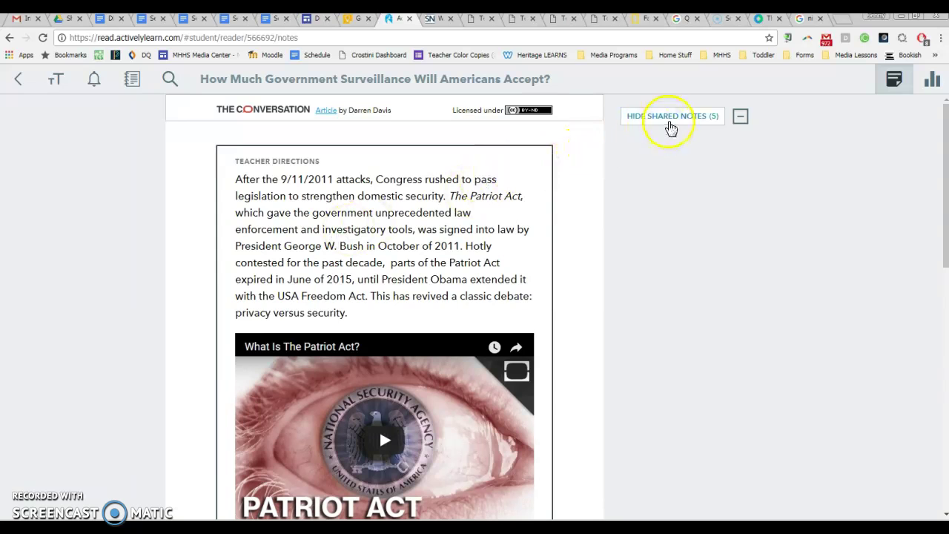
Step: Answer the Question 1 poll on privacy versus safety with Safety and submit it
{"action": "scroll", "coordinate": [655, 226], "scroll_direction": "down", "scroll_amount": 5}
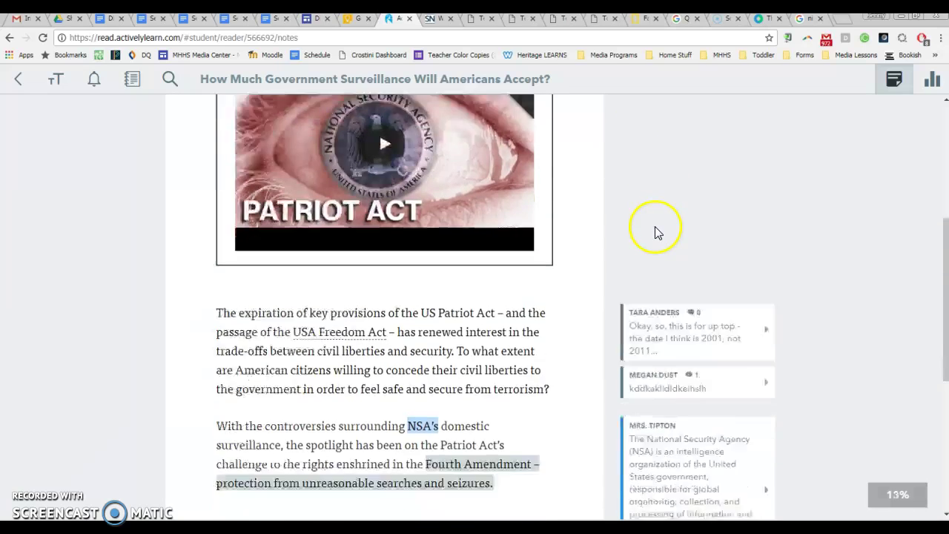
{"action": "scroll", "coordinate": [682, 186], "scroll_direction": "up", "scroll_amount": 5}
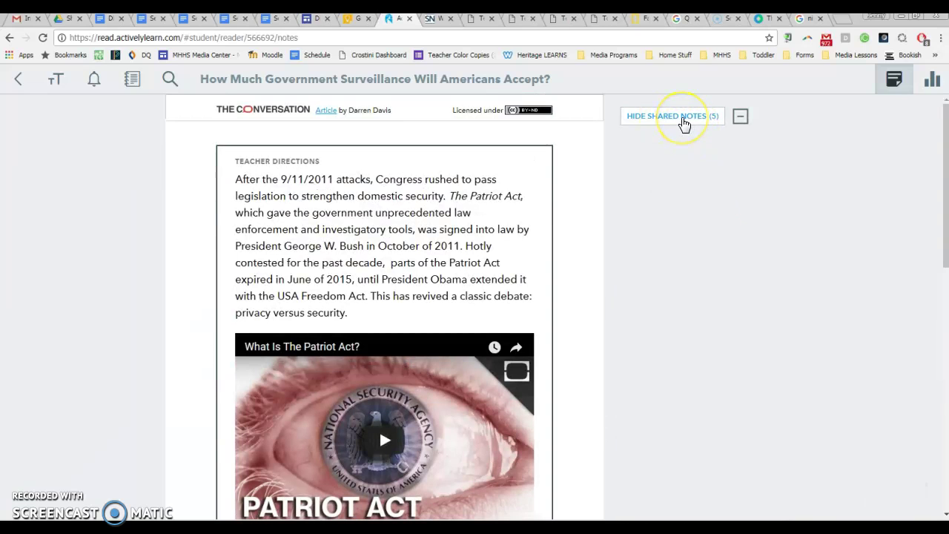
{"action": "scroll", "coordinate": [568, 212], "scroll_direction": "down", "scroll_amount": 8}
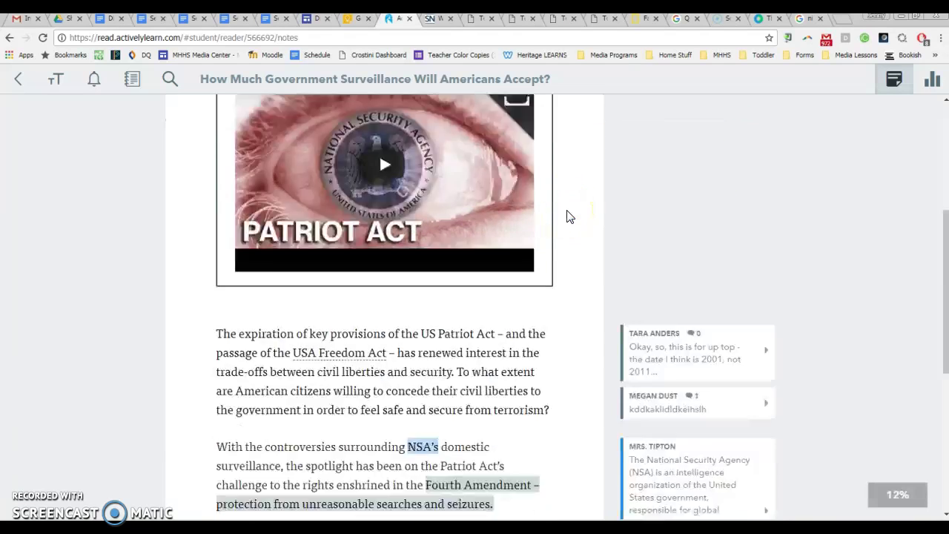
{"action": "scroll", "coordinate": [568, 215], "scroll_direction": "down", "scroll_amount": 1}
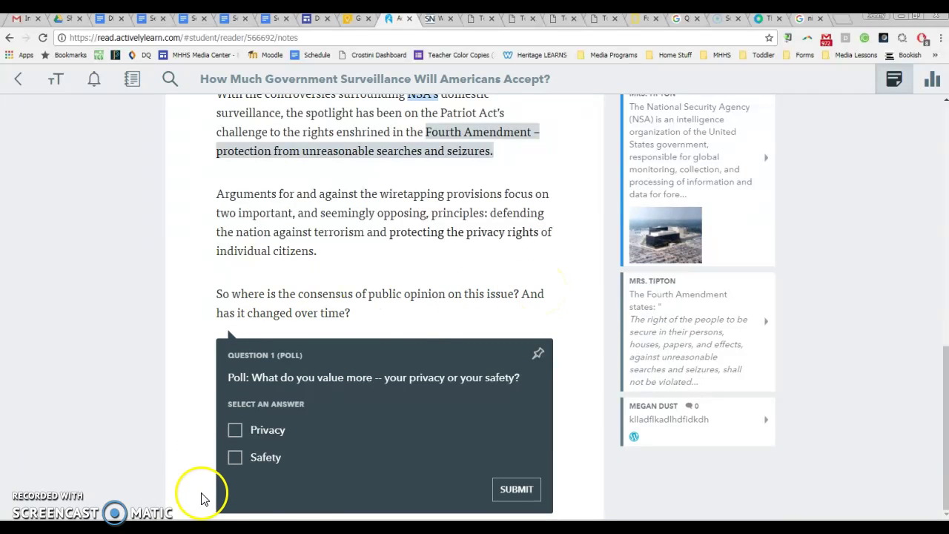
{"action": "left_click", "coordinate": [236, 459]}
{"action": "left_click", "coordinate": [517, 491]}
Step: Enter "Answer" as the response to Question 2, the sample question on answering with media, and save it as a draft
{"action": "scroll", "coordinate": [561, 408], "scroll_direction": "down", "scroll_amount": 3}
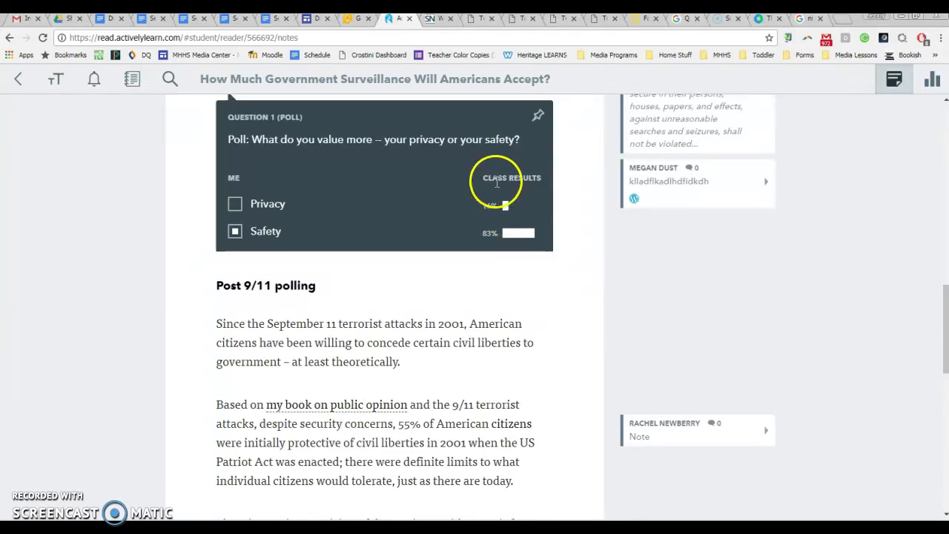
{"action": "scroll", "coordinate": [540, 378], "scroll_direction": "down", "scroll_amount": 1}
{"action": "scroll", "coordinate": [540, 378], "scroll_direction": "down", "scroll_amount": 3}
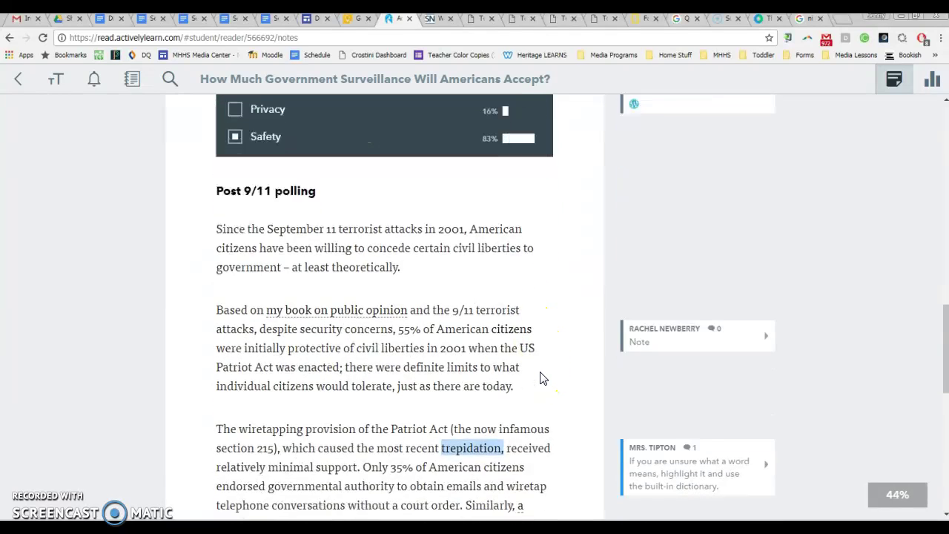
{"action": "scroll", "coordinate": [540, 378], "scroll_direction": "down", "scroll_amount": 6}
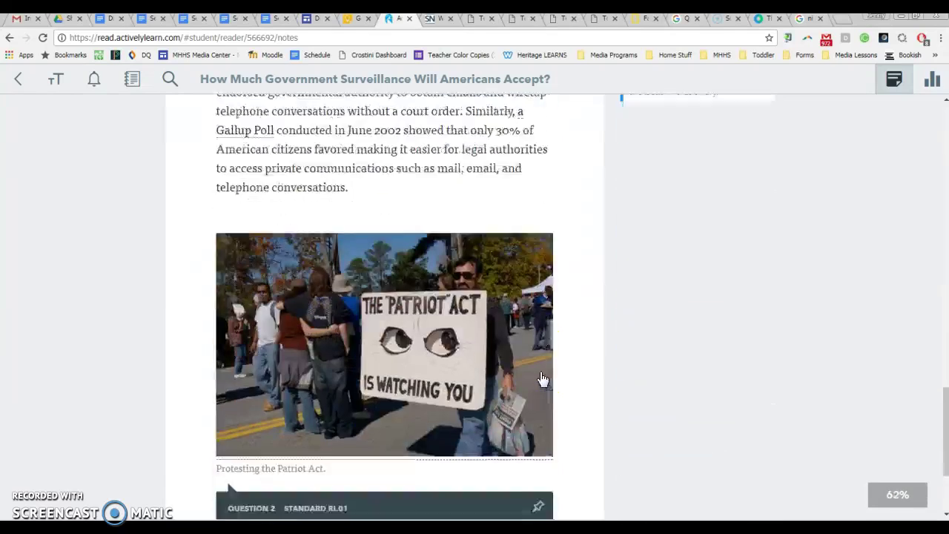
{"action": "left_click", "coordinate": [373, 433]}
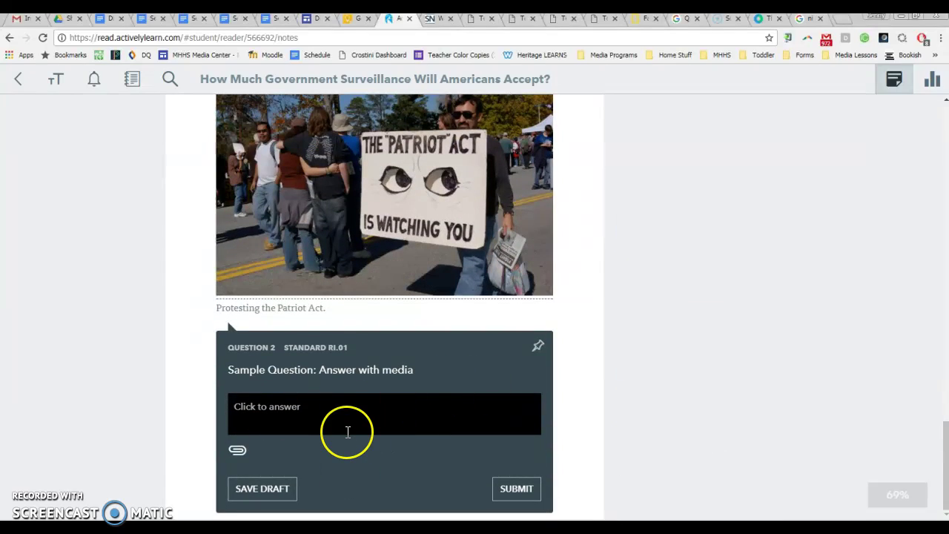
{"action": "scroll", "coordinate": [348, 431], "scroll_direction": "up", "scroll_amount": 6}
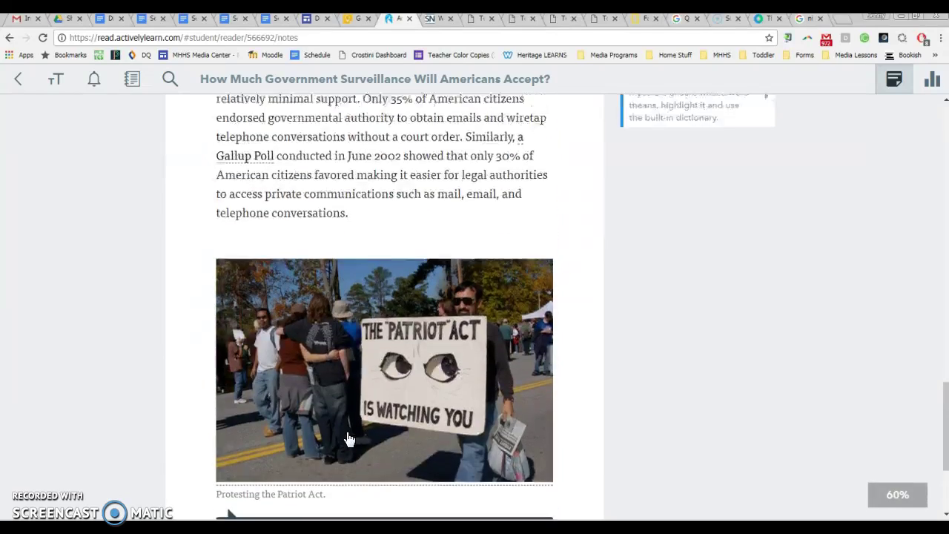
{"action": "left_click", "coordinate": [319, 424]}
{"action": "scroll", "coordinate": [320, 426], "scroll_direction": "down", "scroll_amount": 5}
{"action": "scroll", "coordinate": [317, 422], "scroll_direction": "down", "scroll_amount": 1}
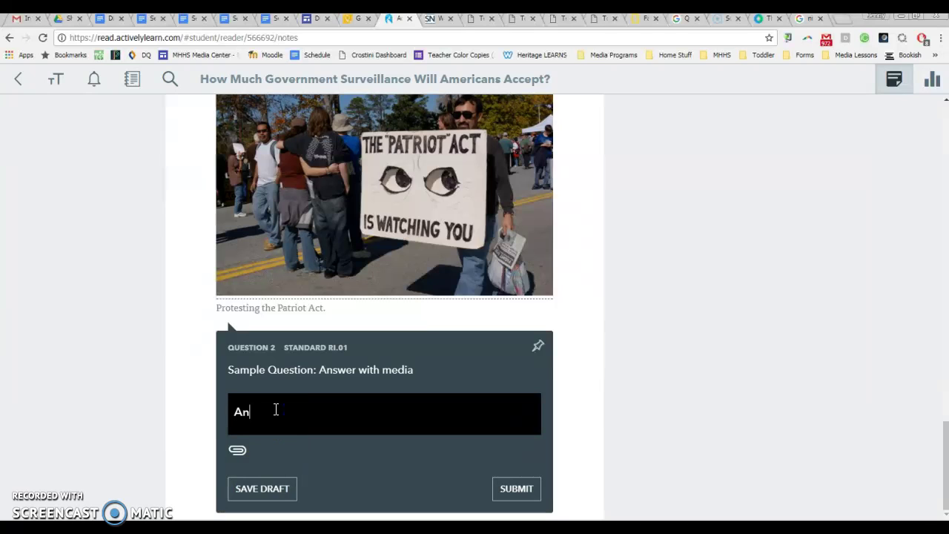
{"action": "left_click", "coordinate": [265, 489]}
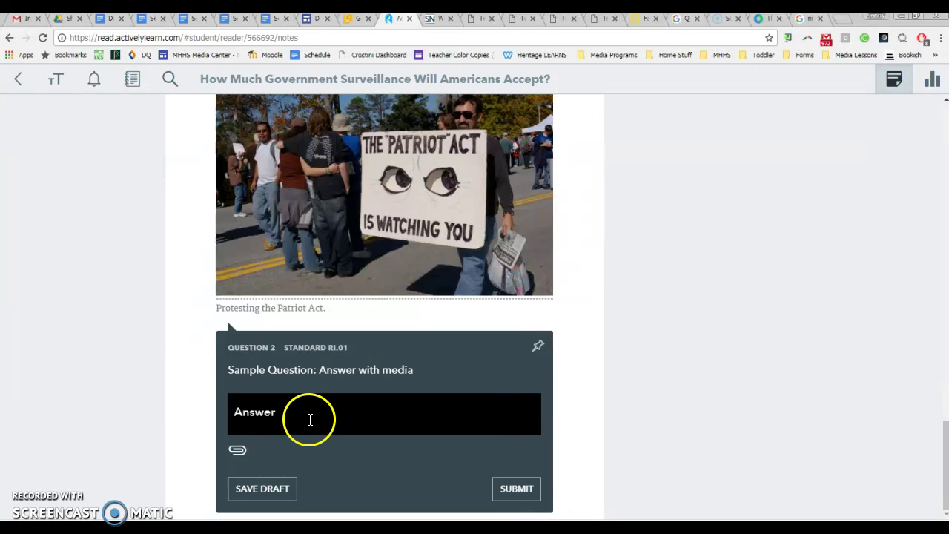
Step: Submit the drafted response to Question 2
{"action": "scroll", "coordinate": [315, 401], "scroll_direction": "up", "scroll_amount": 7}
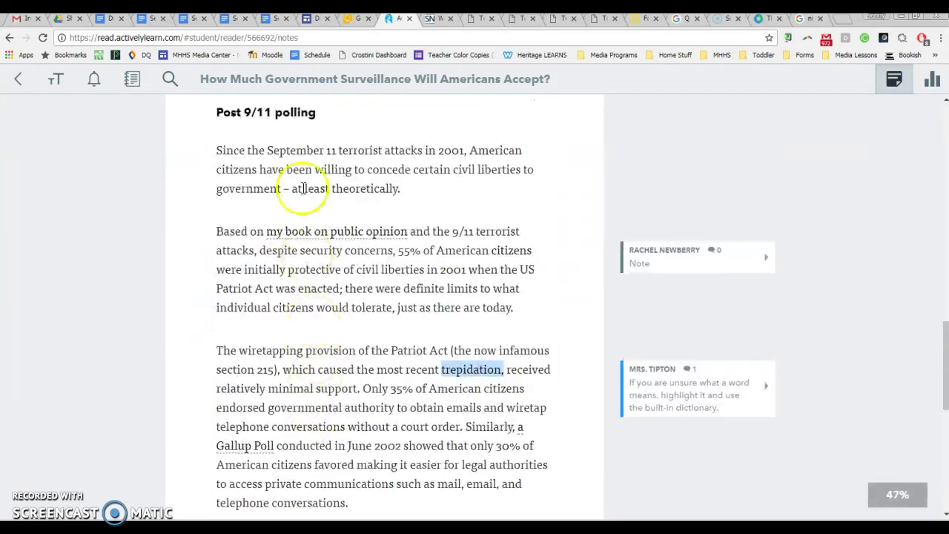
{"action": "scroll", "coordinate": [401, 404], "scroll_direction": "down", "scroll_amount": 7}
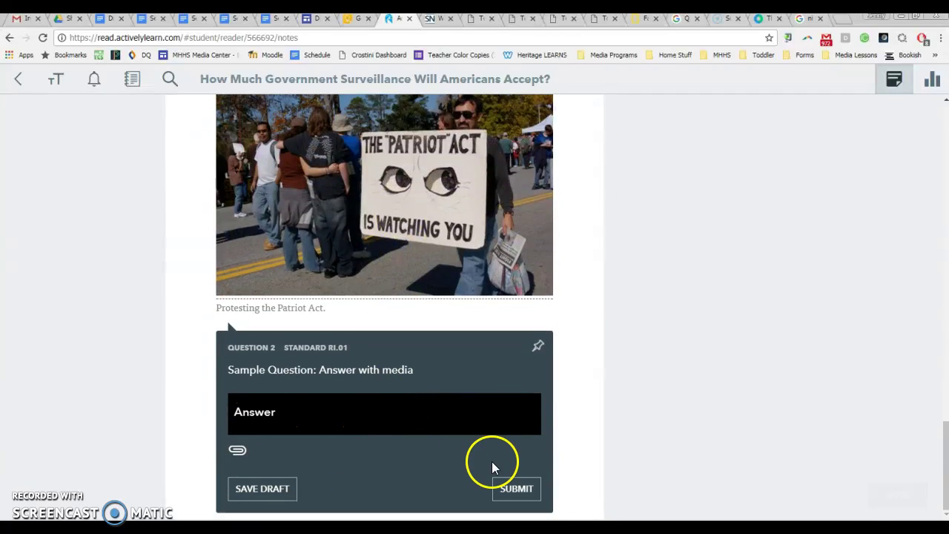
{"action": "left_click", "coordinate": [506, 485]}
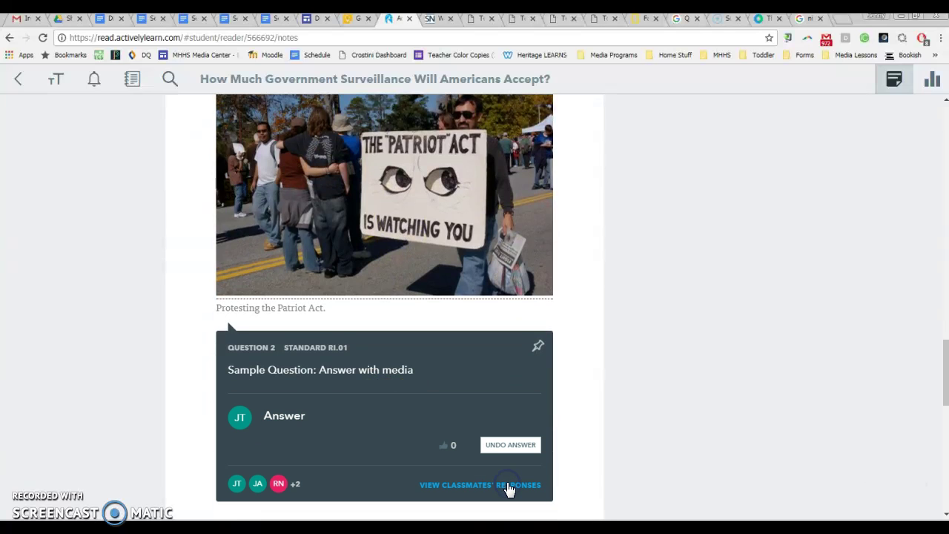
Step: Review the classmates' responses to Question 2, including their attached media, and close the list
{"action": "scroll", "coordinate": [582, 460], "scroll_direction": "down", "scroll_amount": 2}
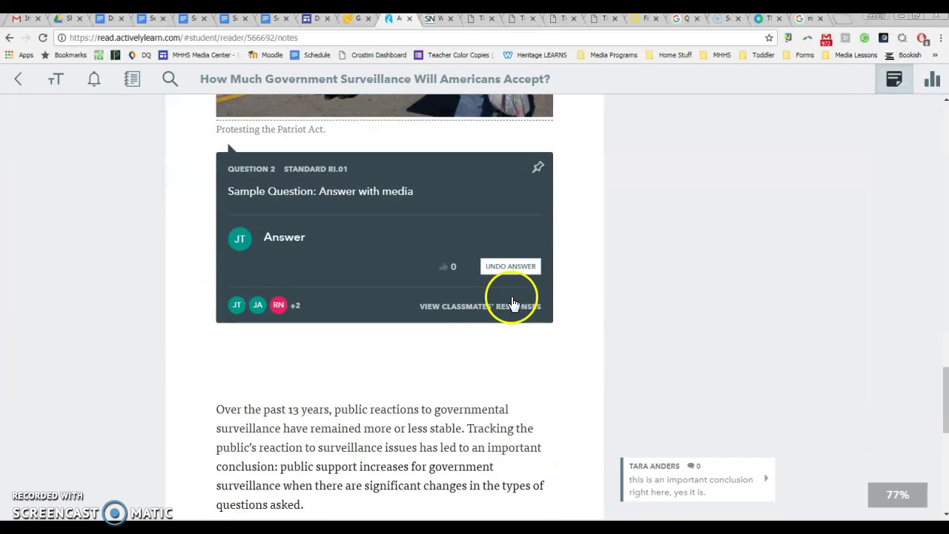
{"action": "left_click", "coordinate": [473, 310]}
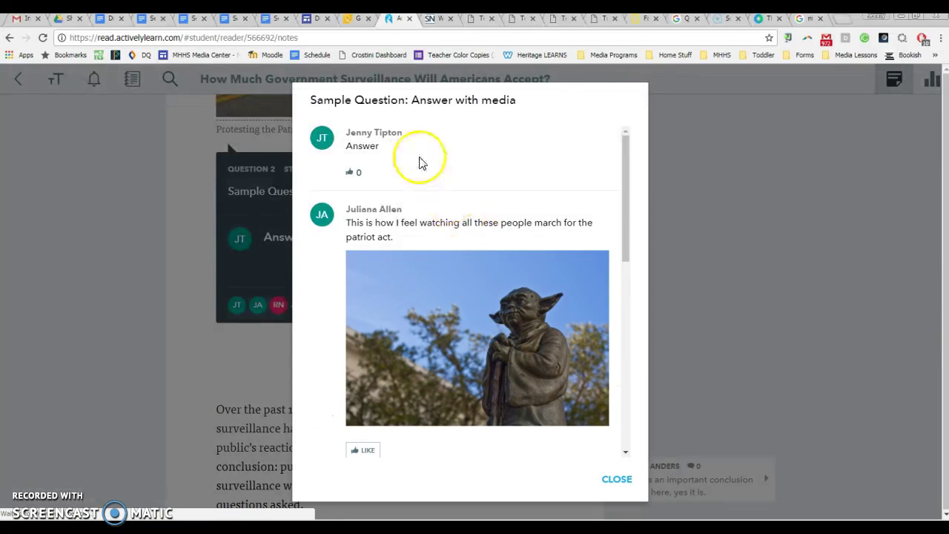
{"action": "scroll", "coordinate": [474, 437], "scroll_direction": "down", "scroll_amount": 5}
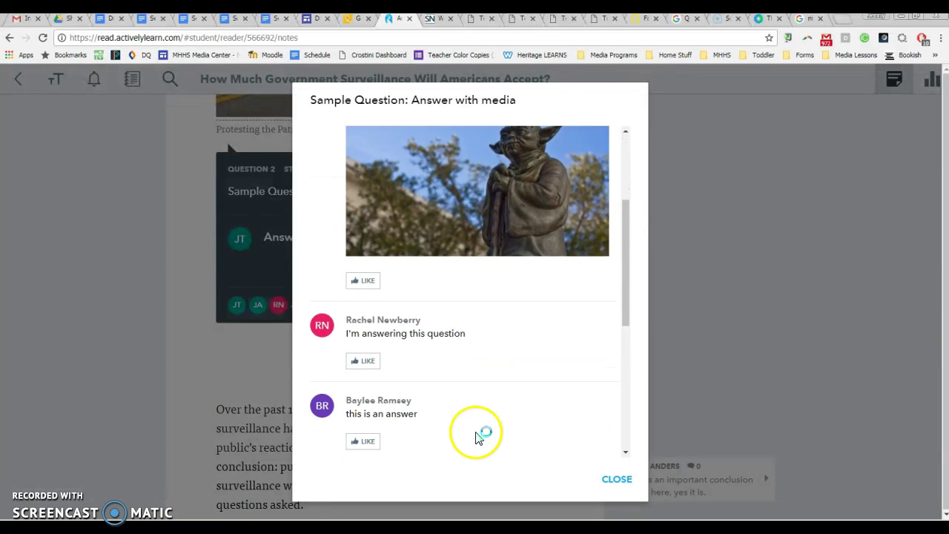
{"action": "scroll", "coordinate": [546, 409], "scroll_direction": "down", "scroll_amount": 2}
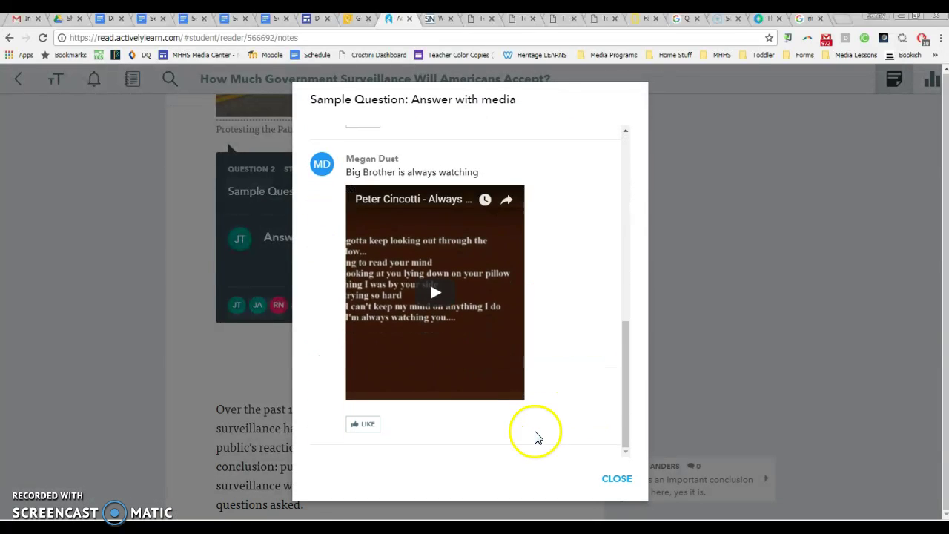
{"action": "scroll", "coordinate": [509, 339], "scroll_direction": "up", "scroll_amount": 5}
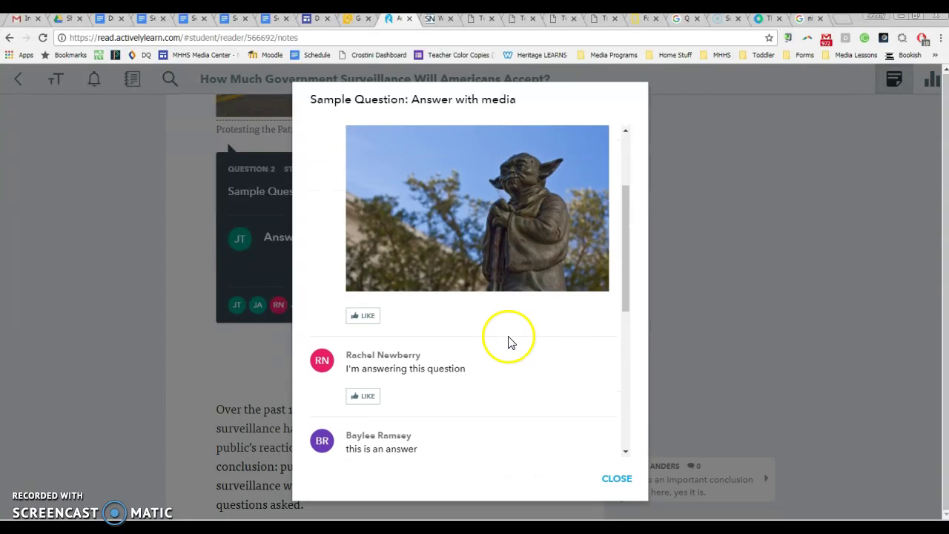
{"action": "left_click", "coordinate": [617, 479]}
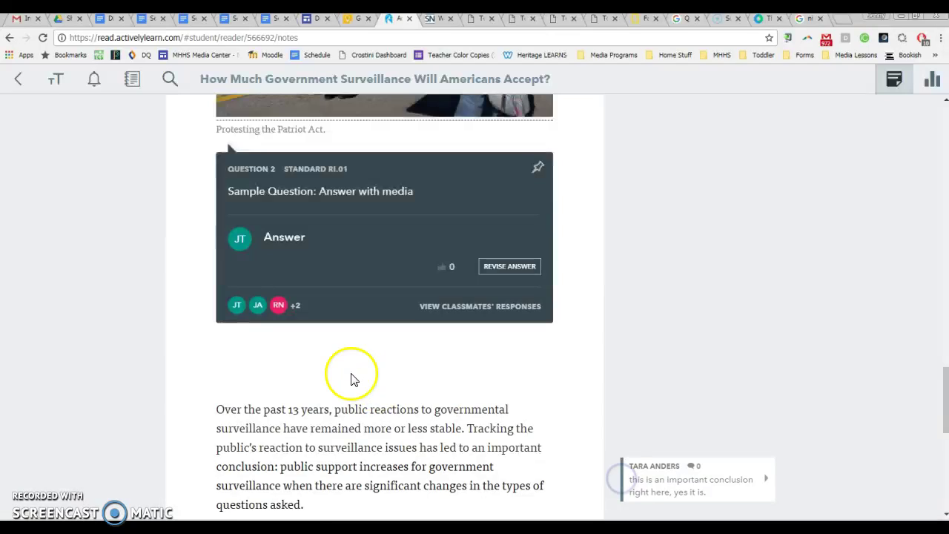
Step: Request permission to revise the submitted Question 2 answer
{"action": "scroll", "coordinate": [352, 374], "scroll_direction": "up", "scroll_amount": 2}
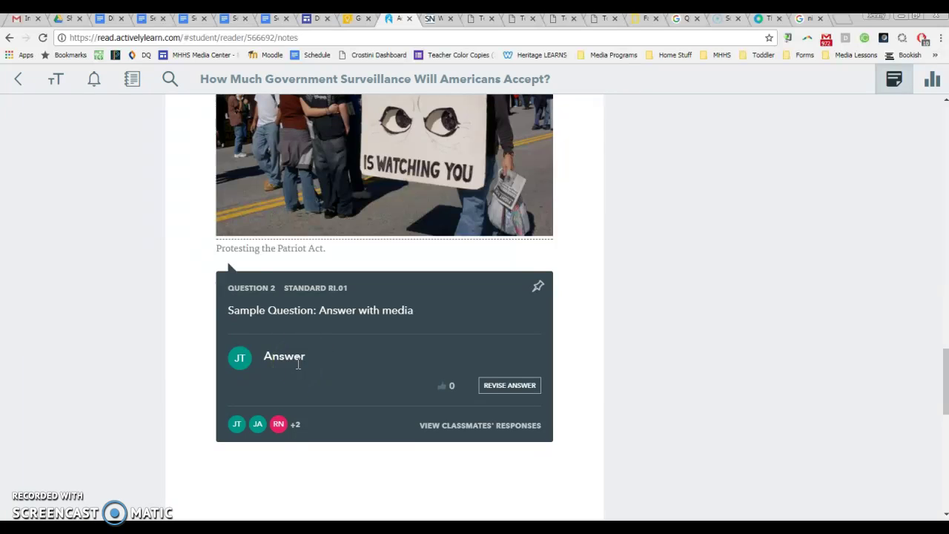
{"action": "left_click", "coordinate": [501, 386]}
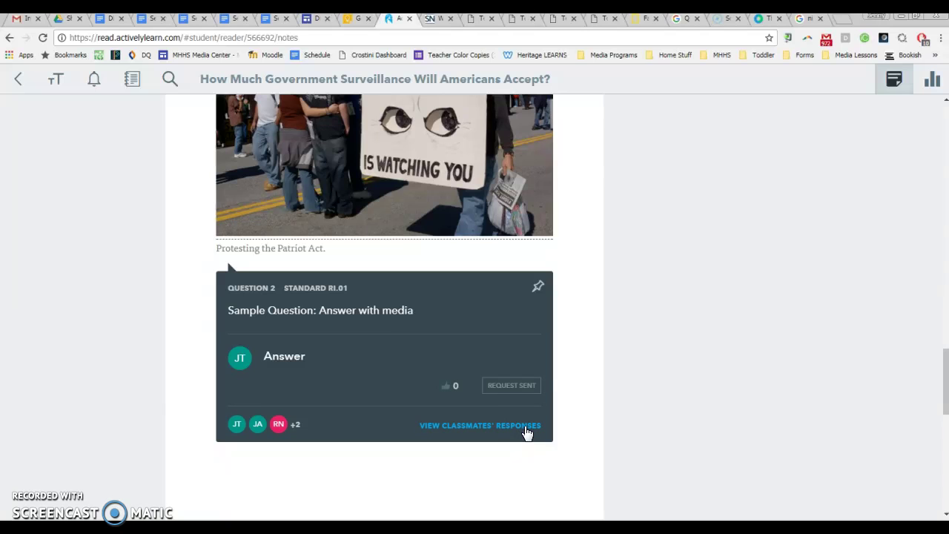
Step: Highlight the paragraph beginning "Over the past 13 years" and save the note "Notes" on it, shared with the class
{"action": "scroll", "coordinate": [526, 432], "scroll_direction": "down", "scroll_amount": 4}
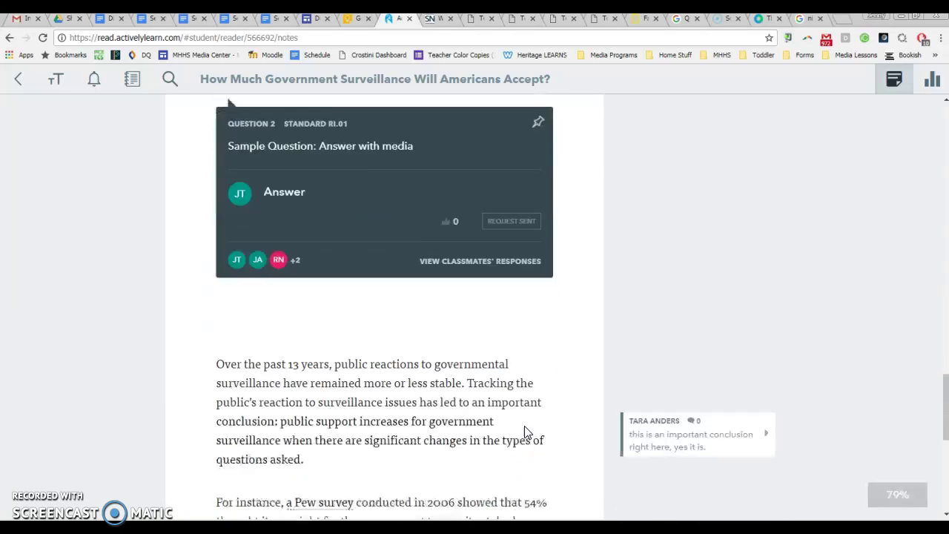
{"action": "scroll", "coordinate": [456, 429], "scroll_direction": "down", "scroll_amount": 1}
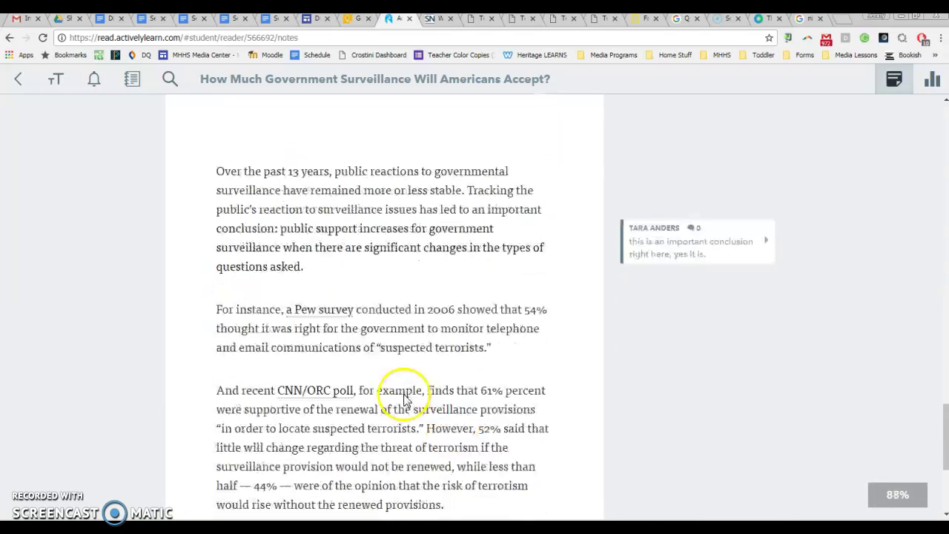
{"action": "left_click_drag", "start_coordinate": [217, 171], "coordinate": [311, 266]}
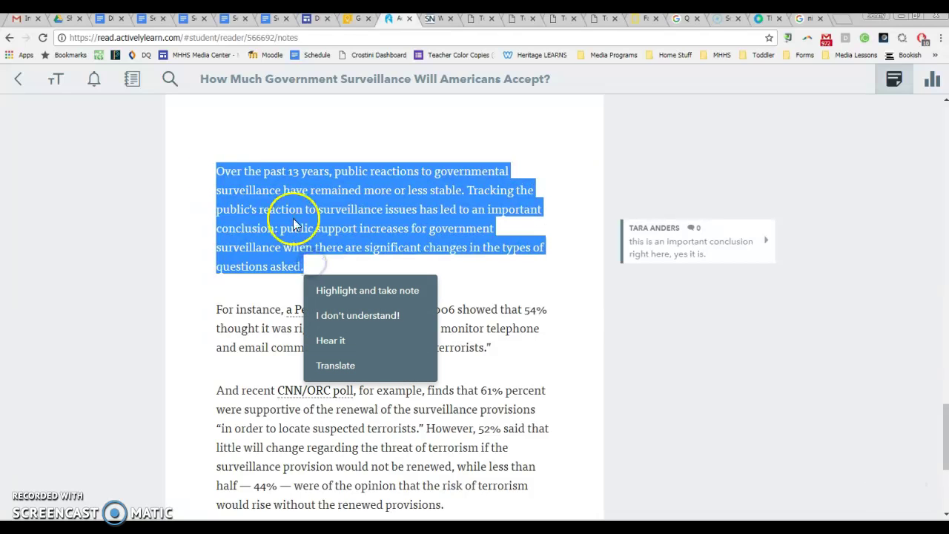
{"action": "left_click", "coordinate": [333, 289]}
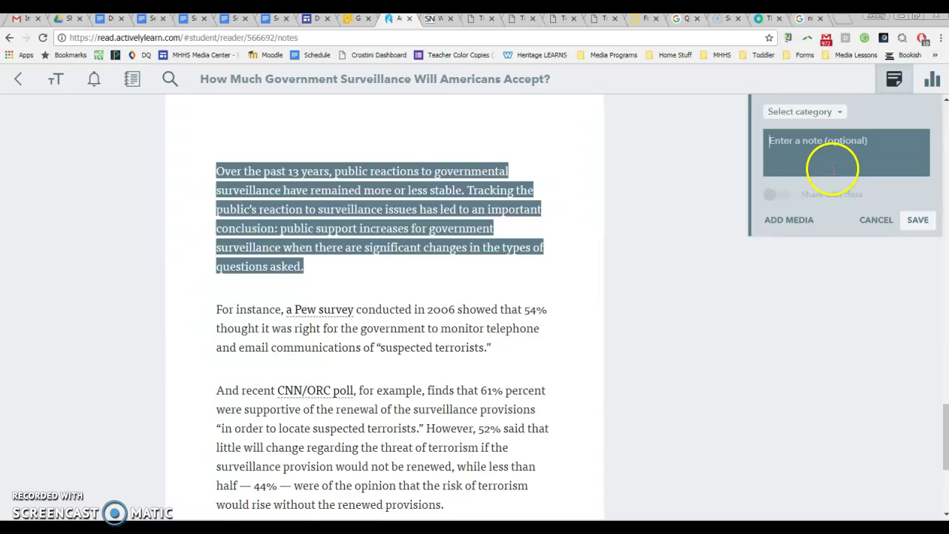
{"action": "type", "text": "Notes"}
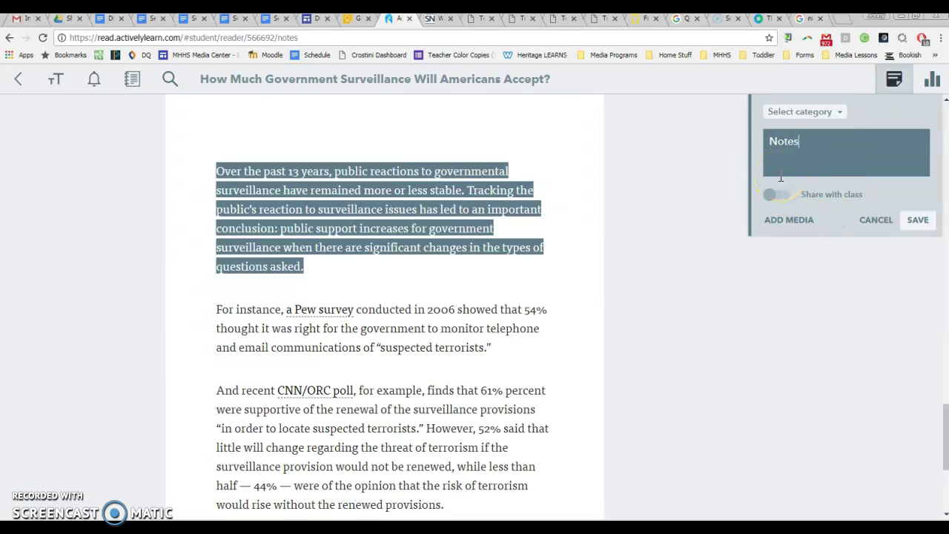
{"action": "left_click", "coordinate": [783, 218]}
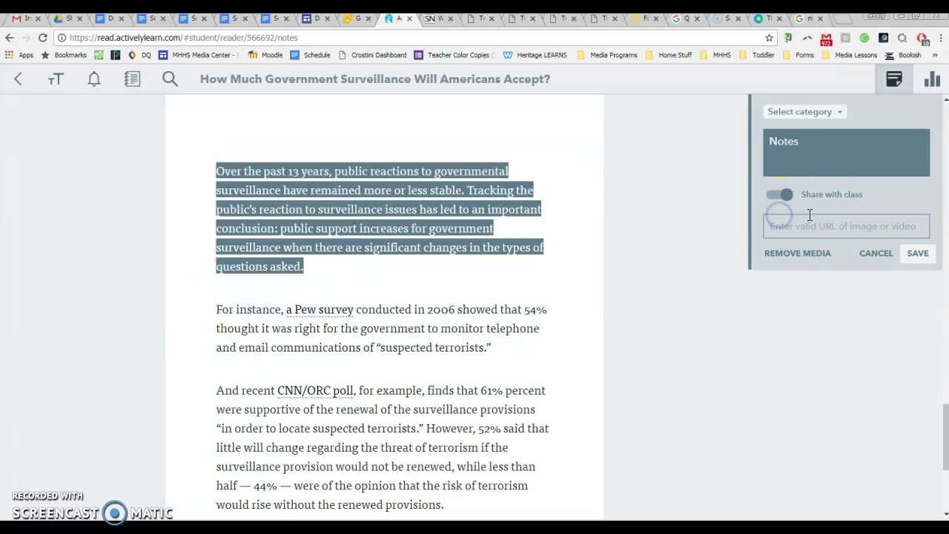
{"action": "left_click", "coordinate": [905, 254]}
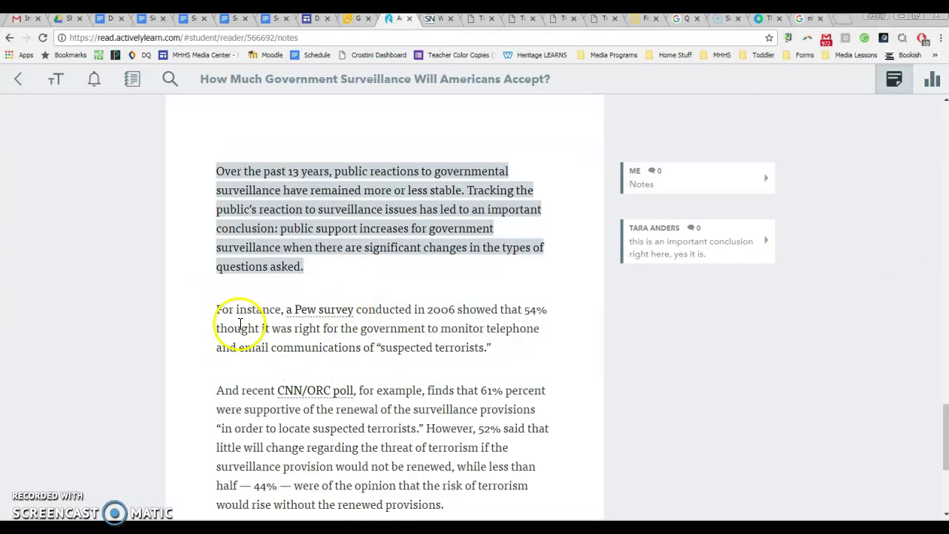
Step: Look up the definition of the word "instance" in the paragraph about the Pew survey and close the definition
{"action": "double_click", "coordinate": [259, 310]}
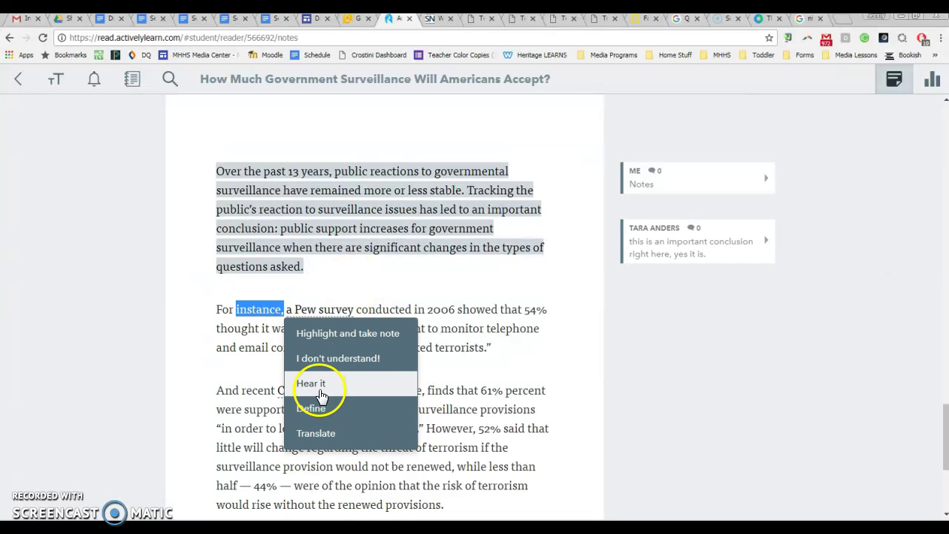
{"action": "left_click", "coordinate": [312, 407]}
{"action": "left_click", "coordinate": [215, 343]}
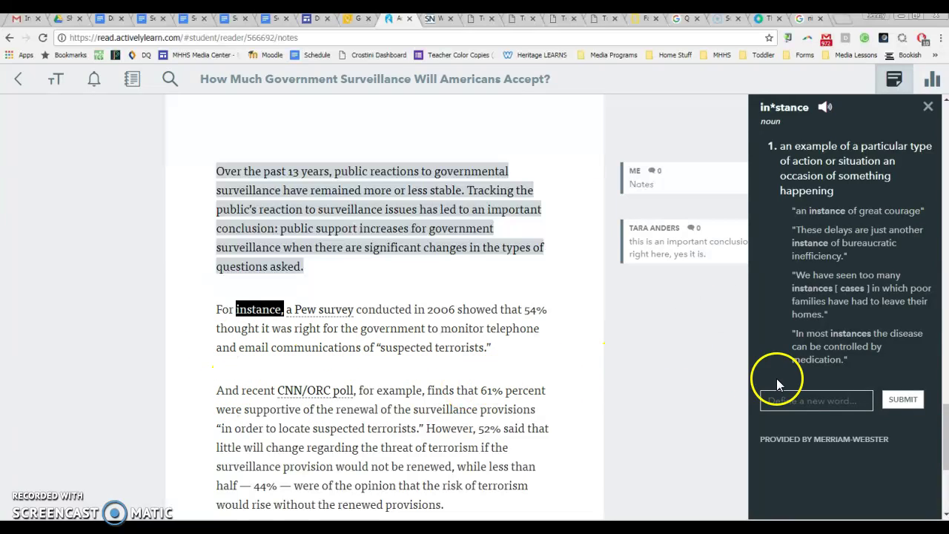
{"action": "left_click", "coordinate": [929, 108]}
Step: Have the paragraph beginning "For instance, a Pew survey" read aloud, stop the playback and close the audio settings
{"action": "left_click_drag", "start_coordinate": [216, 309], "coordinate": [493, 347]}
{"action": "left_click", "coordinate": [419, 421]}
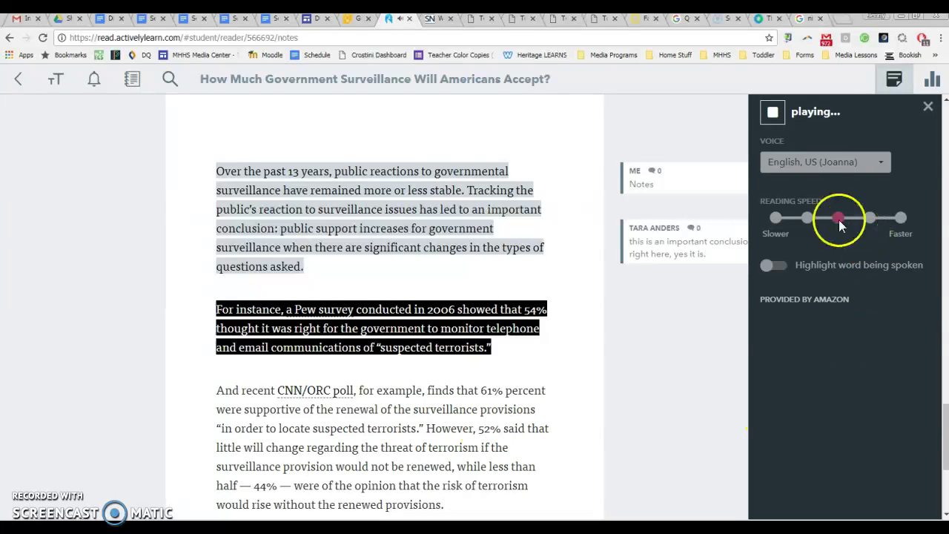
{"action": "left_click", "coordinate": [772, 114]}
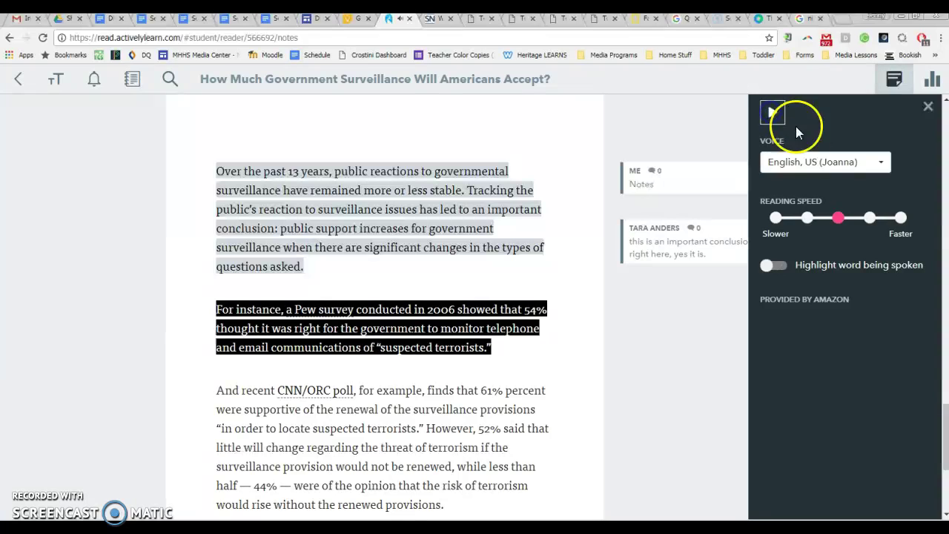
{"action": "left_click", "coordinate": [928, 108]}
{"action": "left_click", "coordinate": [345, 334]}
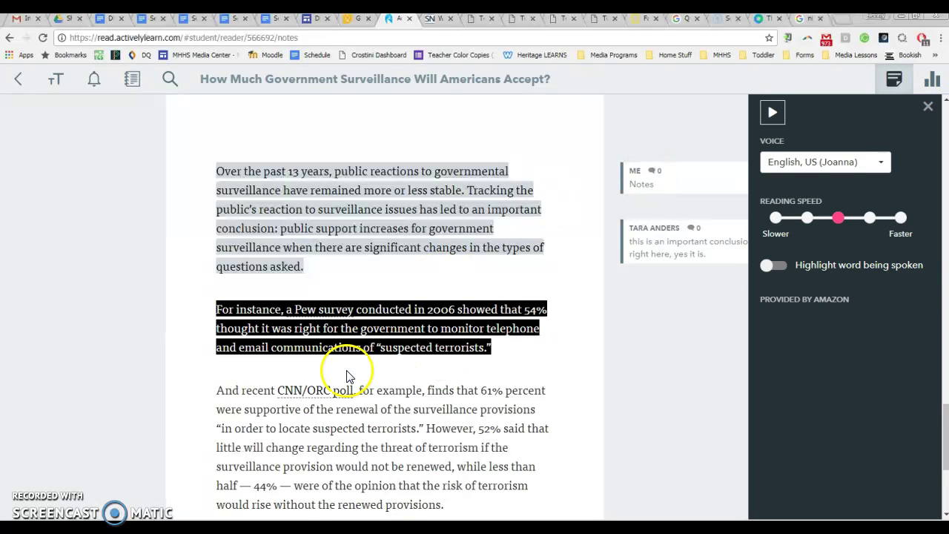
{"action": "left_click", "coordinate": [233, 315]}
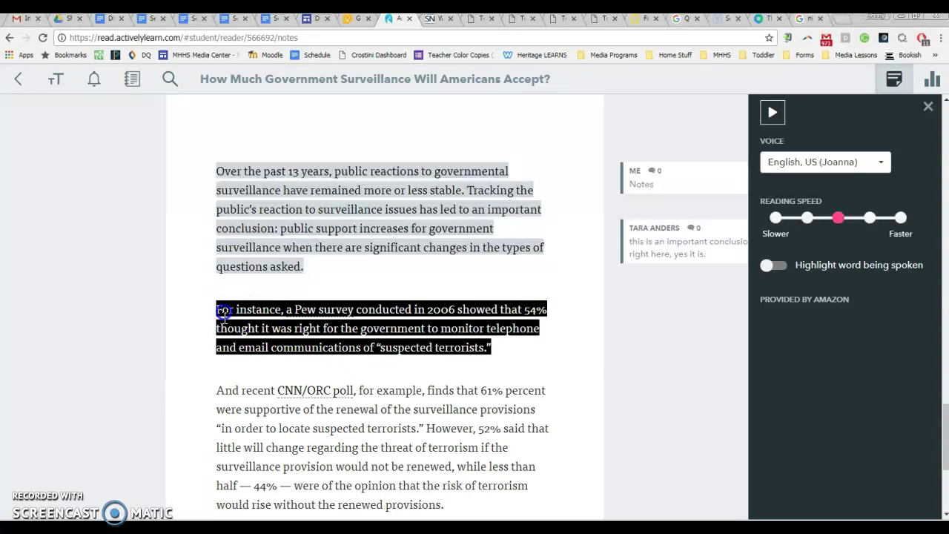
{"action": "left_click", "coordinate": [928, 108]}
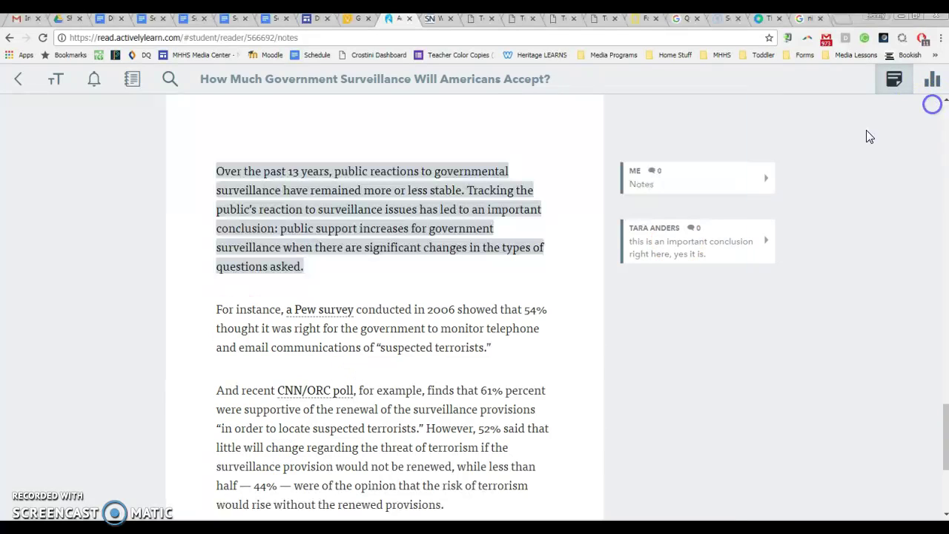
Step: Translate the Pew survey paragraph into Spanish, look through the other available languages and close the translation
{"action": "left_click_drag", "start_coordinate": [216, 310], "coordinate": [488, 345]}
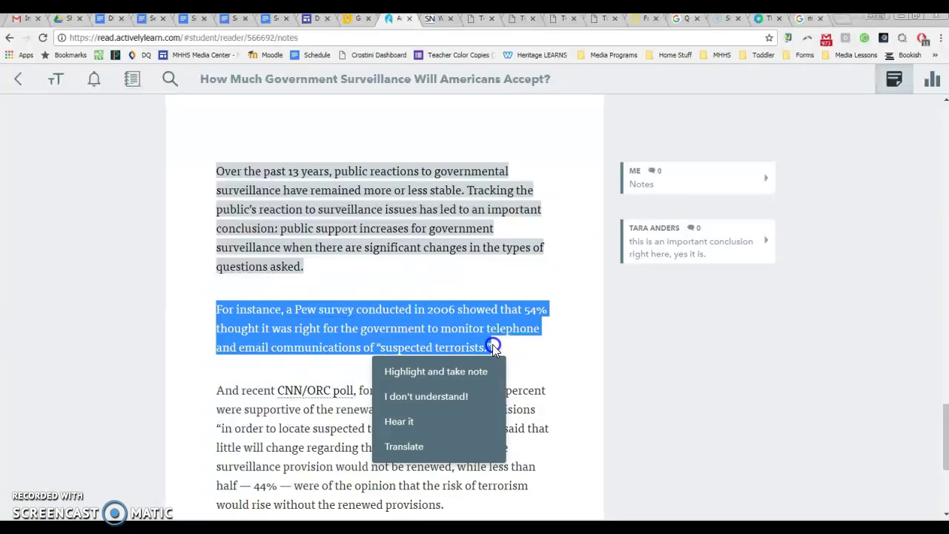
{"action": "left_click", "coordinate": [412, 449]}
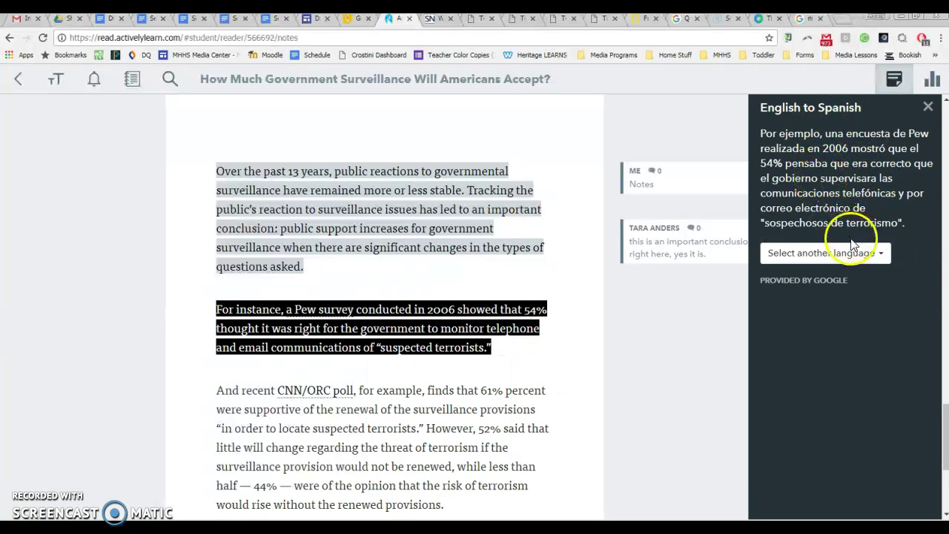
{"action": "left_click", "coordinate": [872, 253]}
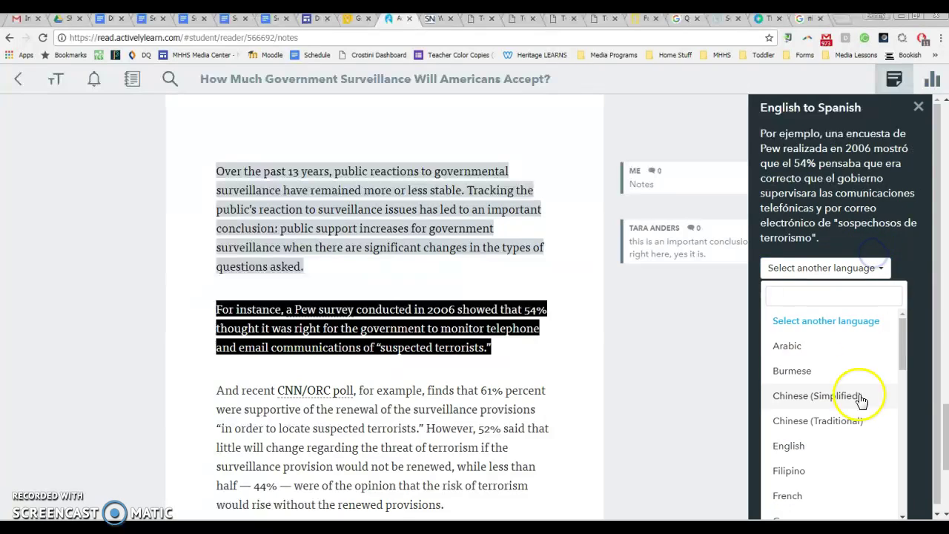
{"action": "left_click", "coordinate": [923, 108]}
Step: Flag the word "locate" as not understood, with details for the teacher beginning "This paragraph"
{"action": "double_click", "coordinate": [294, 428]}
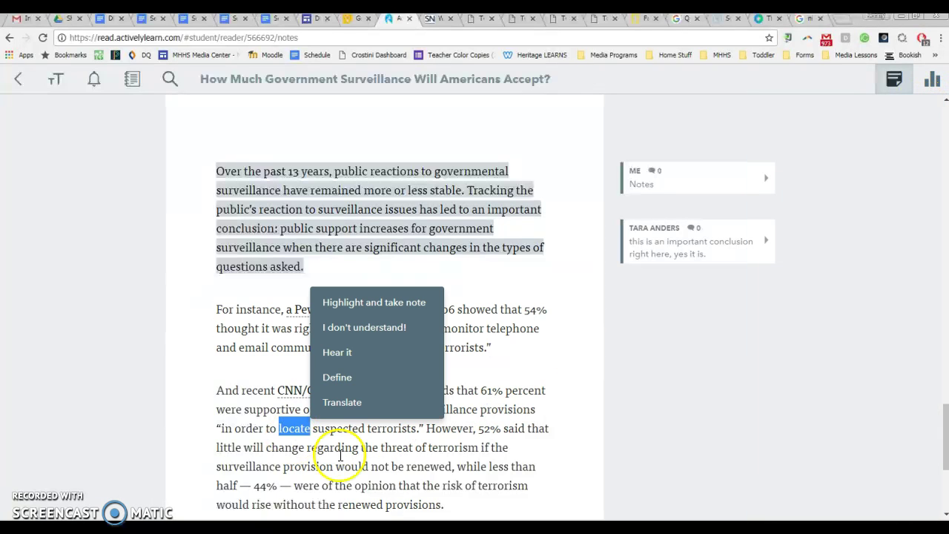
{"action": "left_click", "coordinate": [368, 330]}
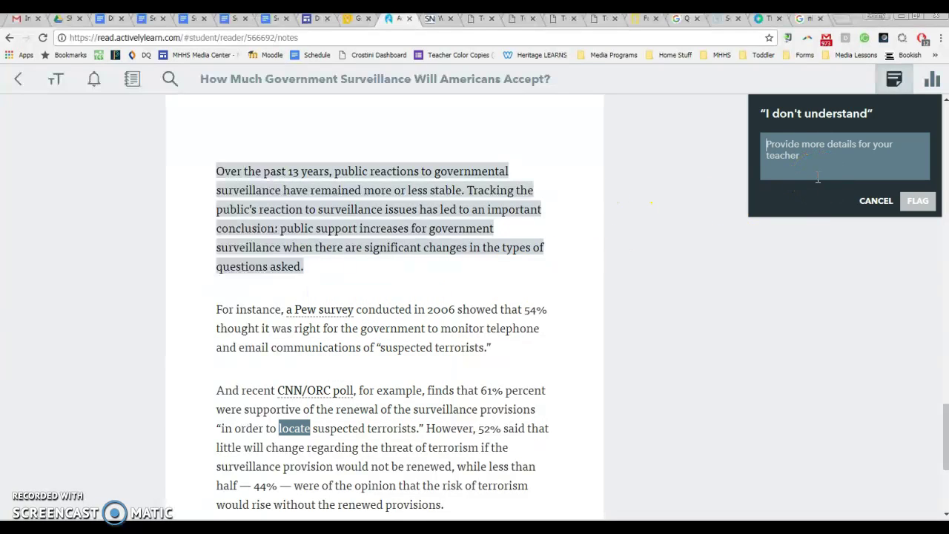
{"action": "type", "text": "This paragraph..."}
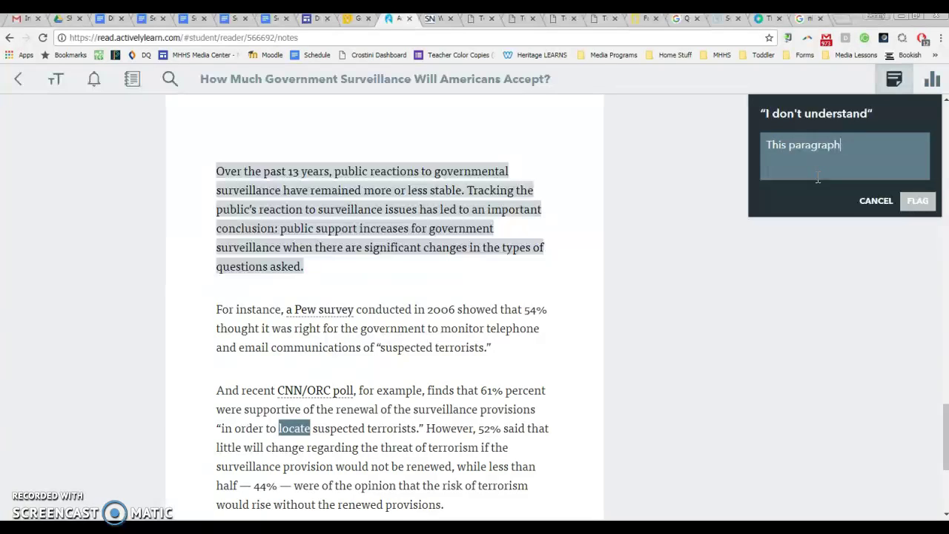
{"action": "left_click", "coordinate": [923, 207]}
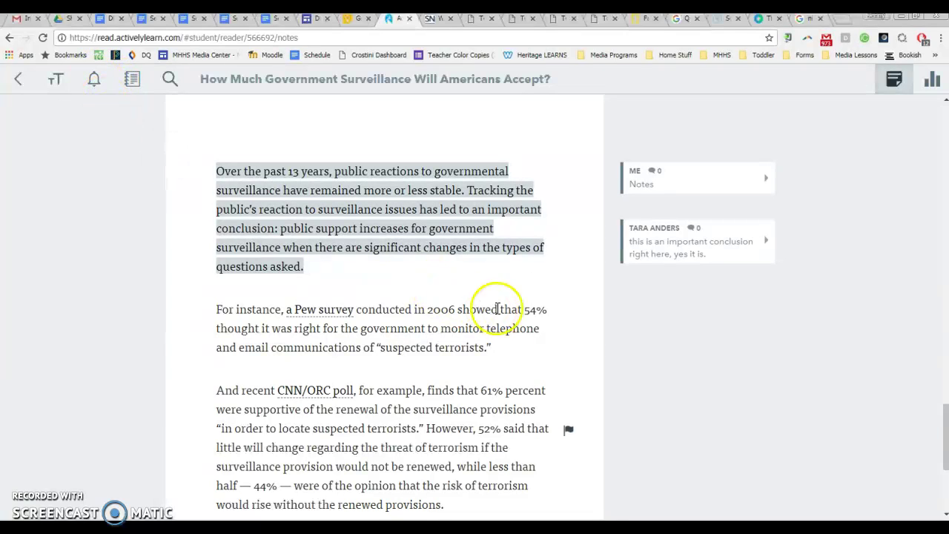
Step: Examine the assignment data for questions, flags, vocabulary lookups, progress and activity, and close it
{"action": "left_click", "coordinate": [896, 86]}
{"action": "left_click", "coordinate": [895, 86]}
{"action": "left_click", "coordinate": [938, 91]}
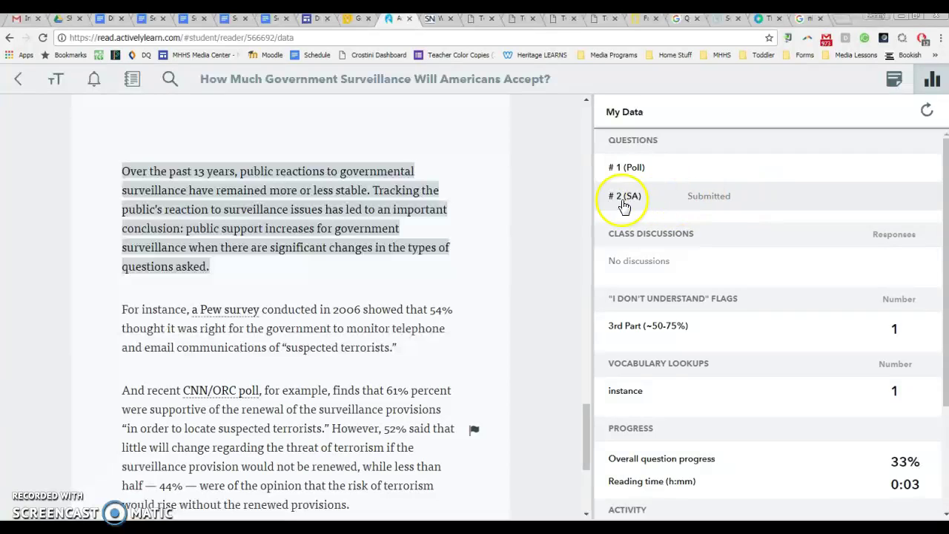
{"action": "scroll", "coordinate": [667, 222], "scroll_direction": "down", "scroll_amount": 1}
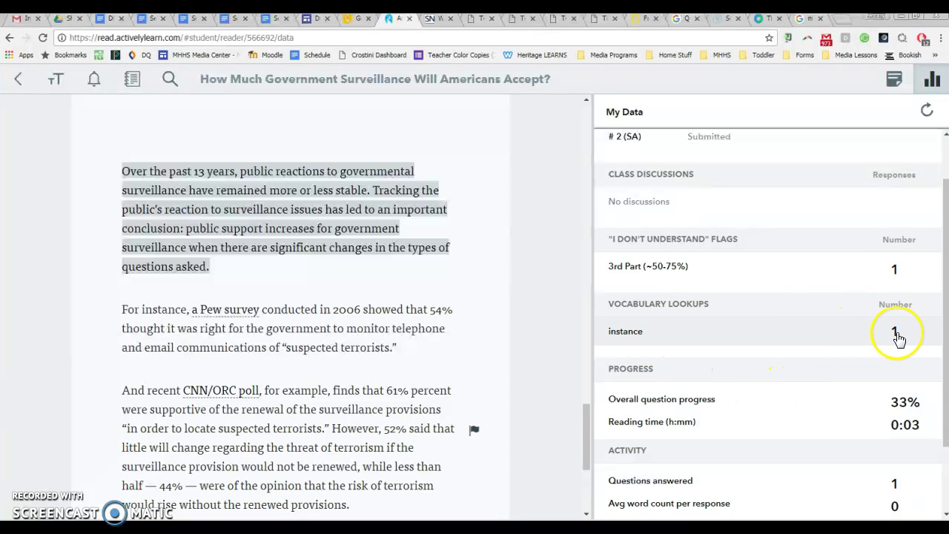
{"action": "scroll", "coordinate": [853, 383], "scroll_direction": "down", "scroll_amount": 3}
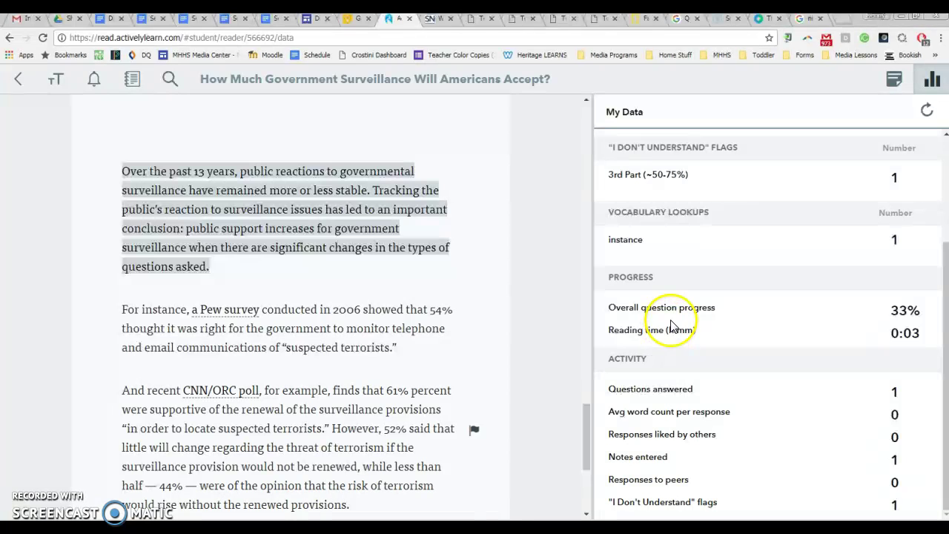
{"action": "left_click", "coordinate": [892, 315]}
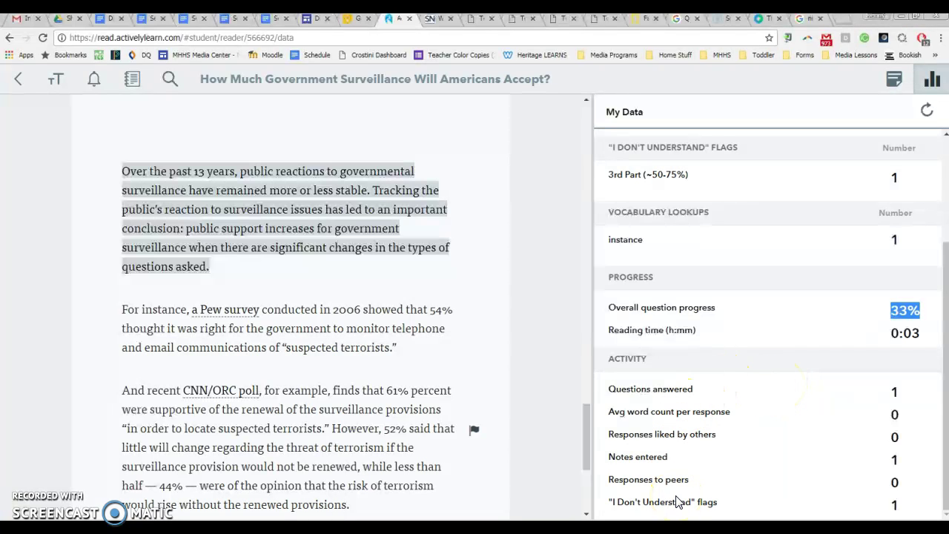
{"action": "left_click", "coordinate": [932, 79]}
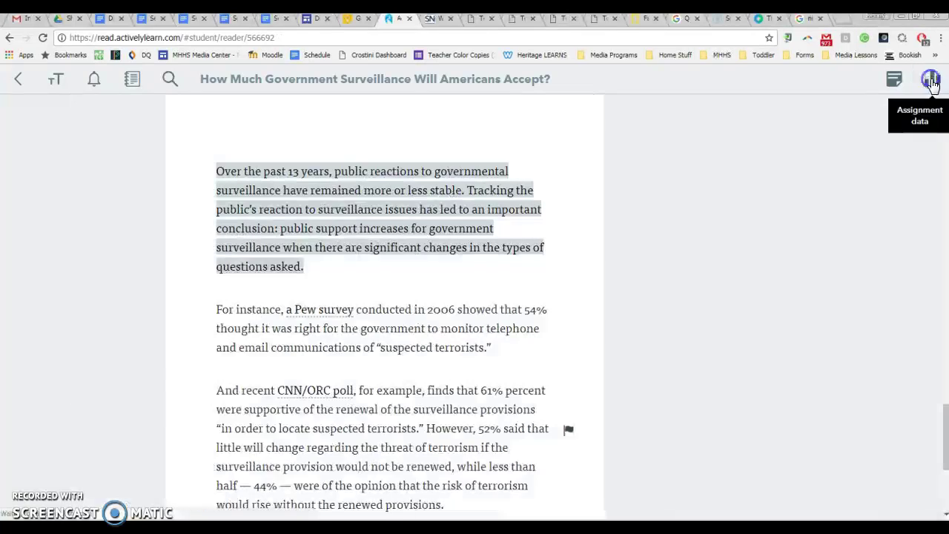
Step: Review the notes summary with all notes, filter it to only own notes and replies, and close it
{"action": "left_click", "coordinate": [130, 87]}
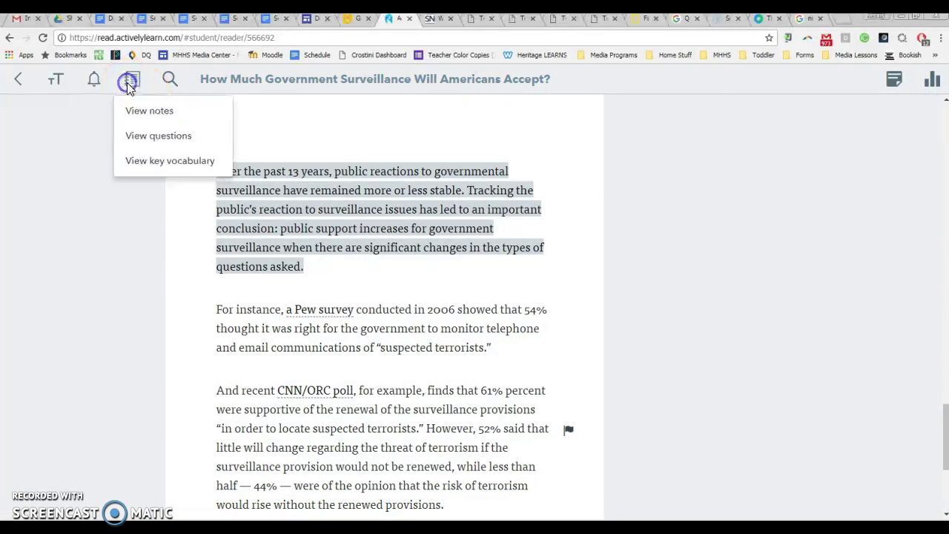
{"action": "left_click", "coordinate": [149, 111]}
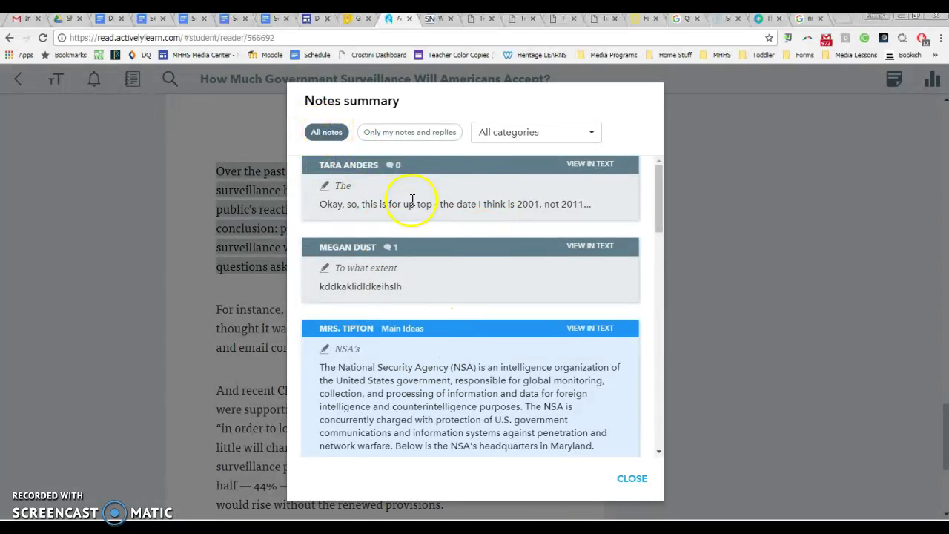
{"action": "scroll", "coordinate": [419, 361], "scroll_direction": "down", "scroll_amount": 1}
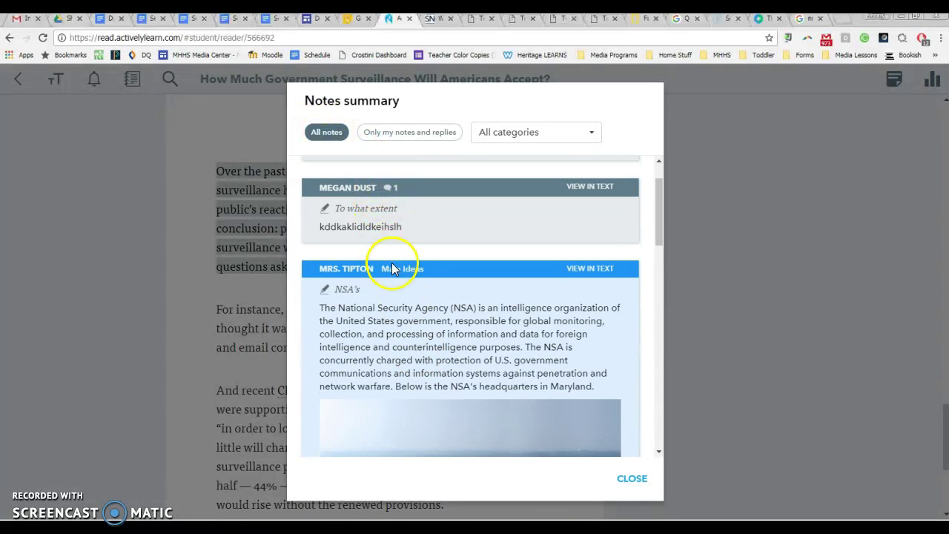
{"action": "scroll", "coordinate": [393, 269], "scroll_direction": "up", "scroll_amount": 1}
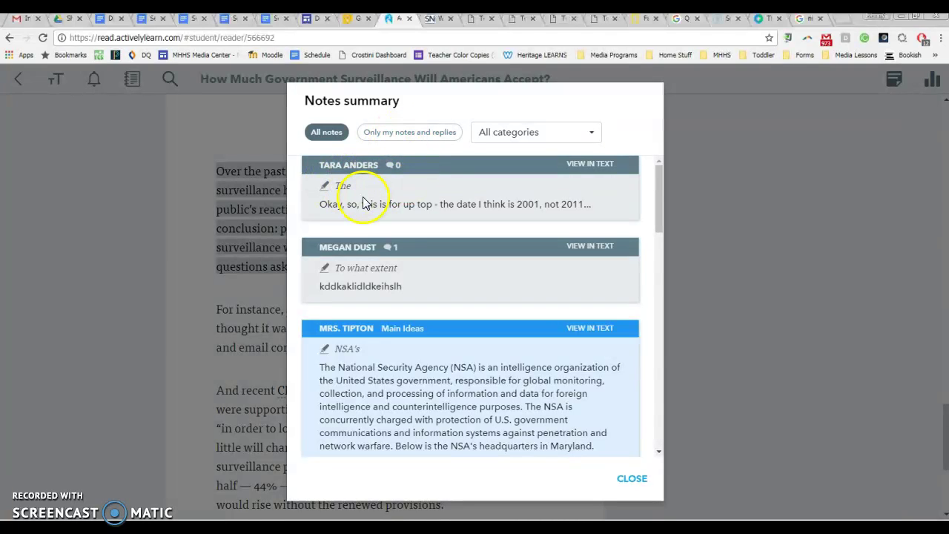
{"action": "left_click", "coordinate": [395, 139]}
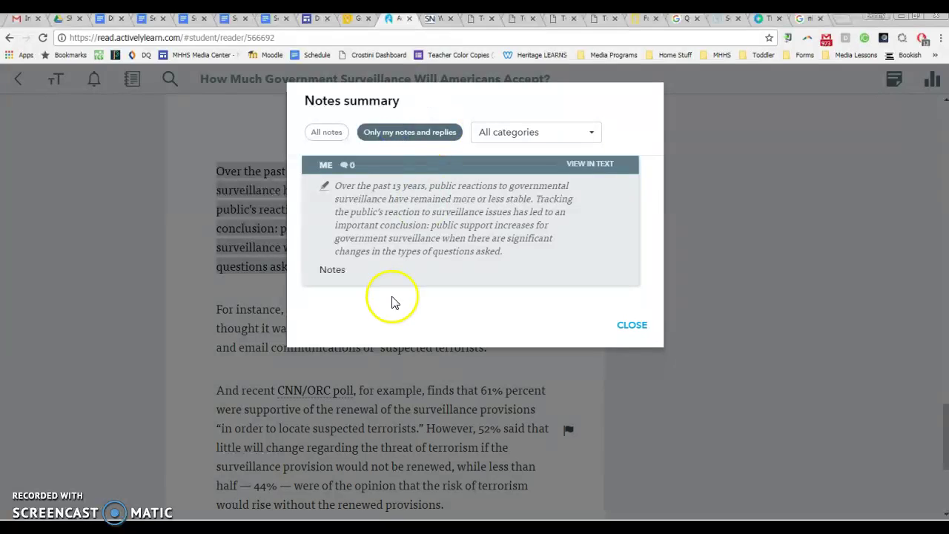
{"action": "left_click", "coordinate": [642, 328]}
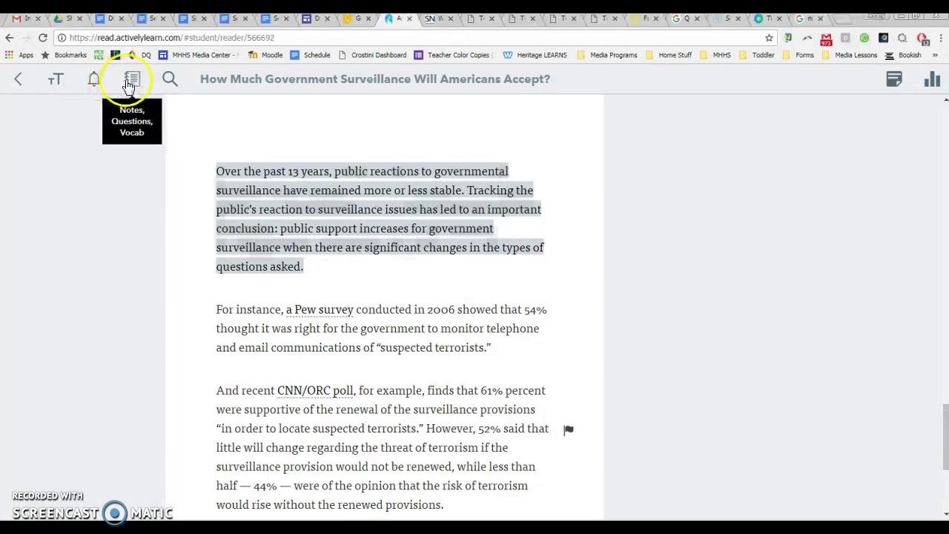
Step: Review the questions summary from the poll through the multiple-choice question on survey reliability, and close it
{"action": "left_click", "coordinate": [131, 79]}
{"action": "left_click", "coordinate": [77, 135]}
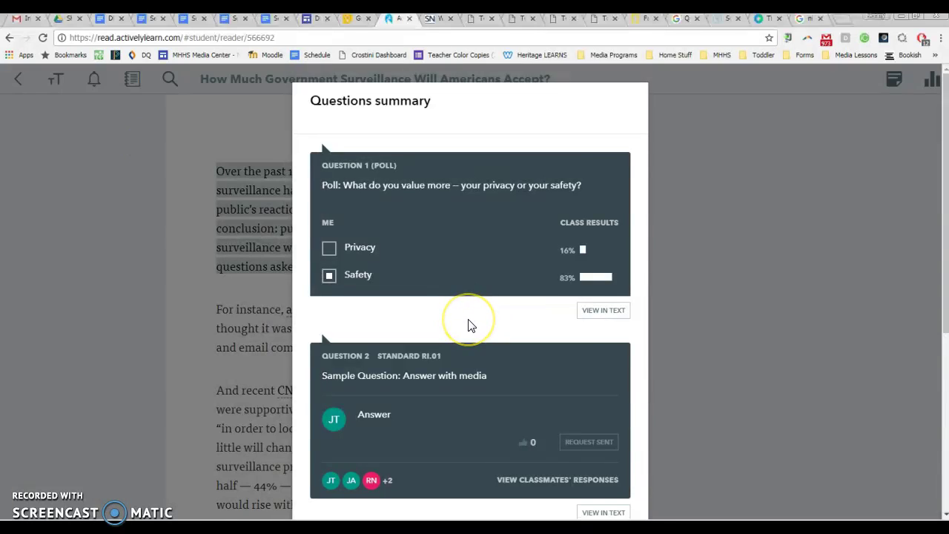
{"action": "scroll", "coordinate": [468, 324], "scroll_direction": "down", "scroll_amount": 4}
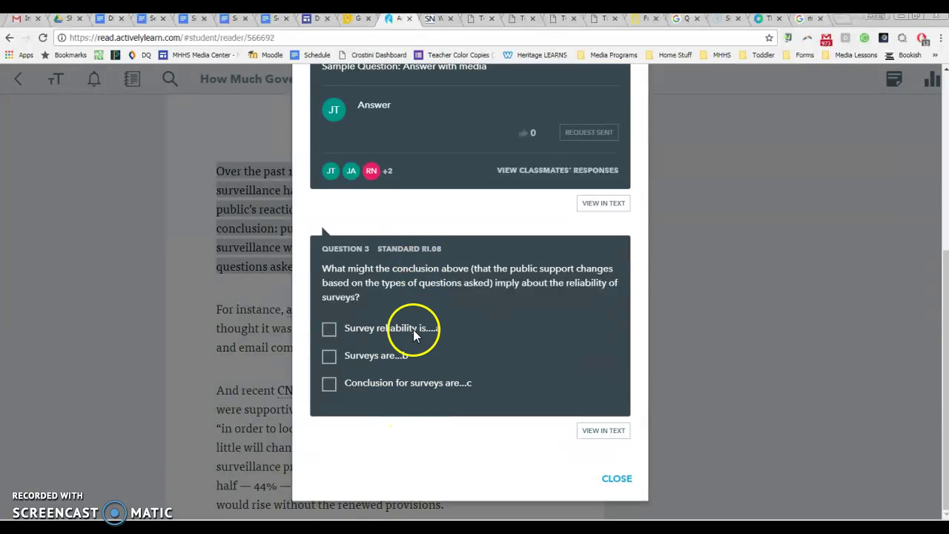
{"action": "left_click", "coordinate": [330, 389]}
{"action": "scroll", "coordinate": [390, 378], "scroll_direction": "up", "scroll_amount": 5}
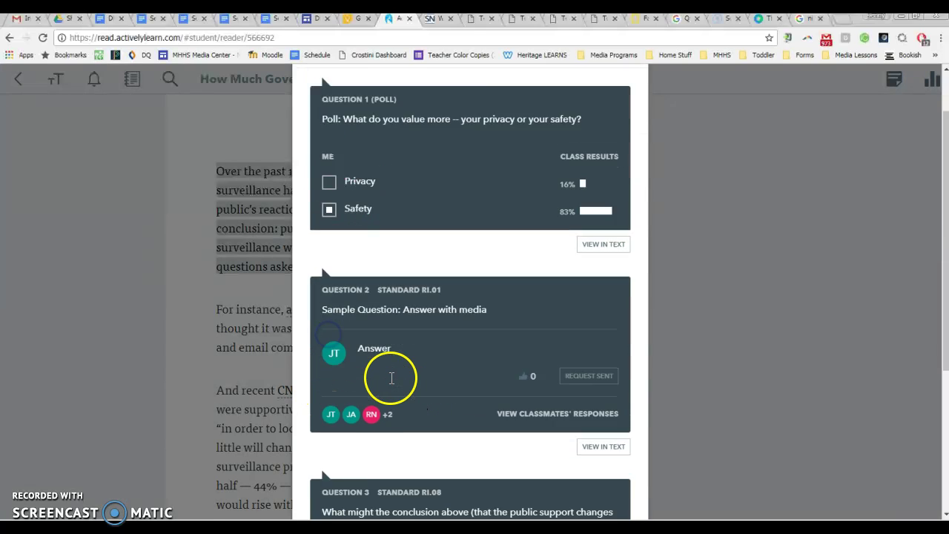
{"action": "scroll", "coordinate": [424, 324], "scroll_direction": "down", "scroll_amount": 5}
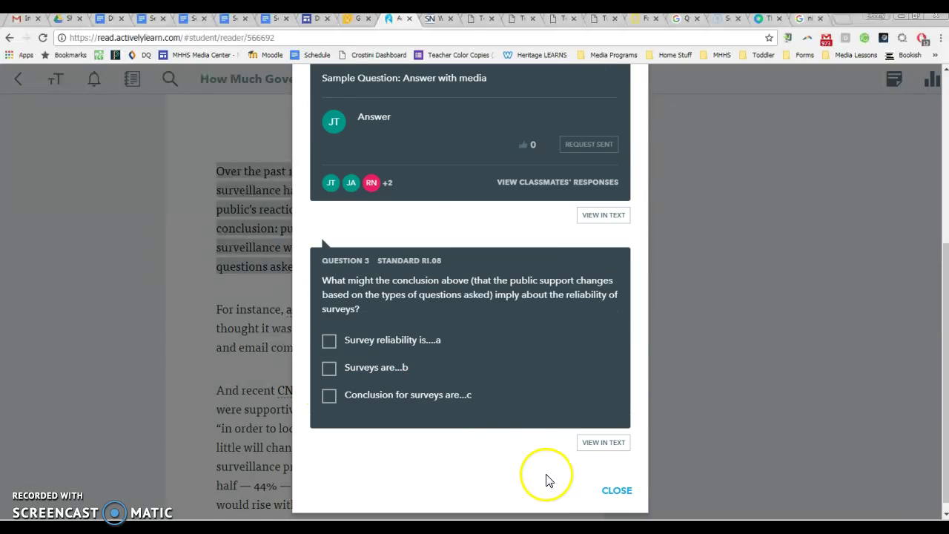
{"action": "left_click", "coordinate": [616, 493]}
Step: View the key vocabulary identified for the article and close the list
{"action": "left_click", "coordinate": [132, 79]}
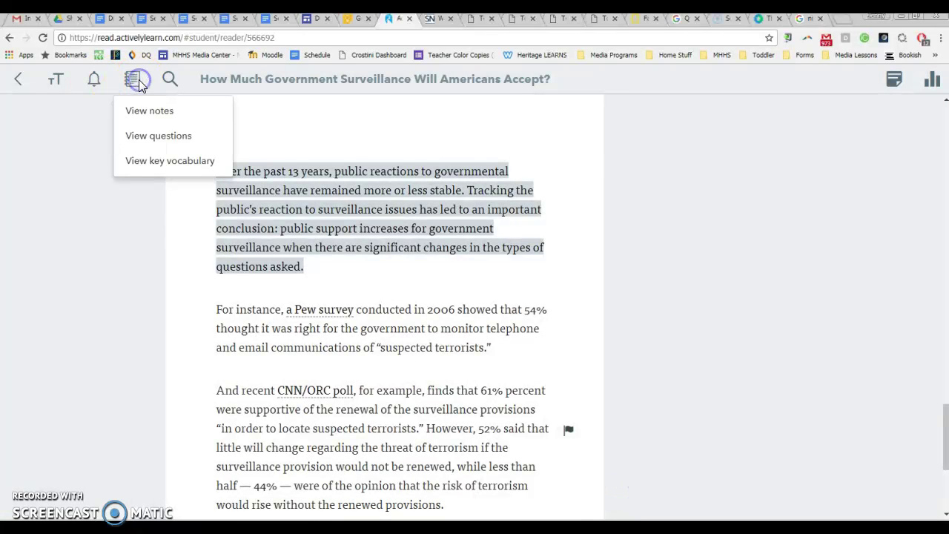
{"action": "left_click", "coordinate": [158, 170]}
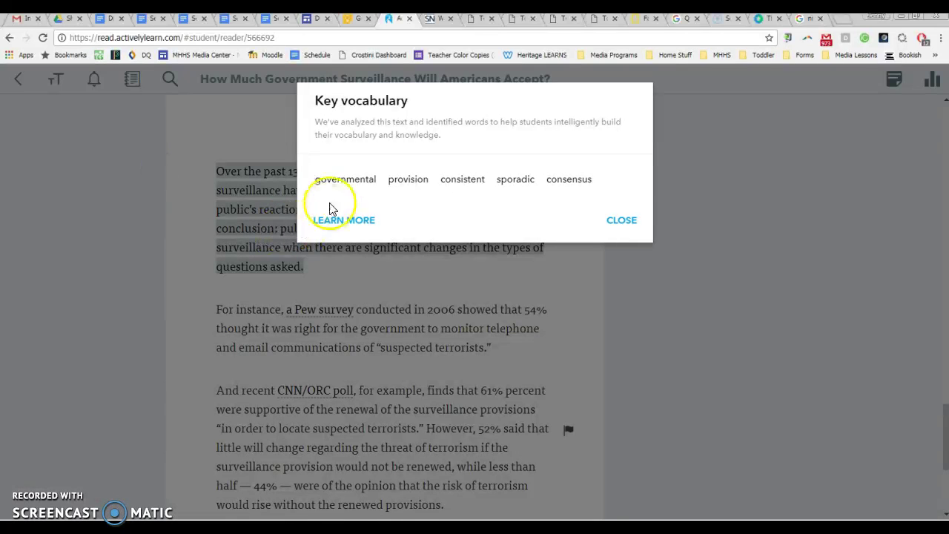
{"action": "left_click_drag", "start_coordinate": [408, 190], "coordinate": [616, 220]}
{"action": "left_click", "coordinate": [621, 217]}
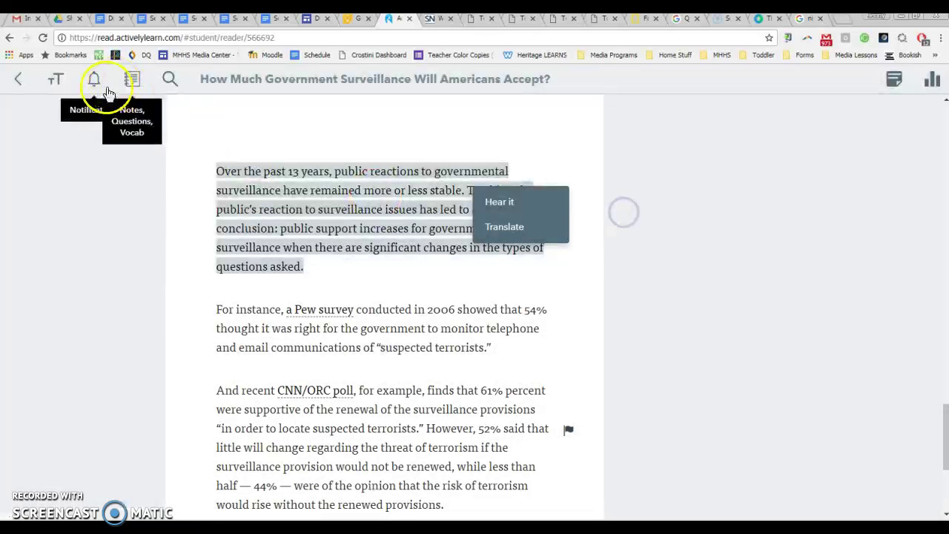
Step: Leave the article for the Media 1 assignments and examine the class grades, question progress and grading key
{"action": "left_click", "coordinate": [23, 83]}
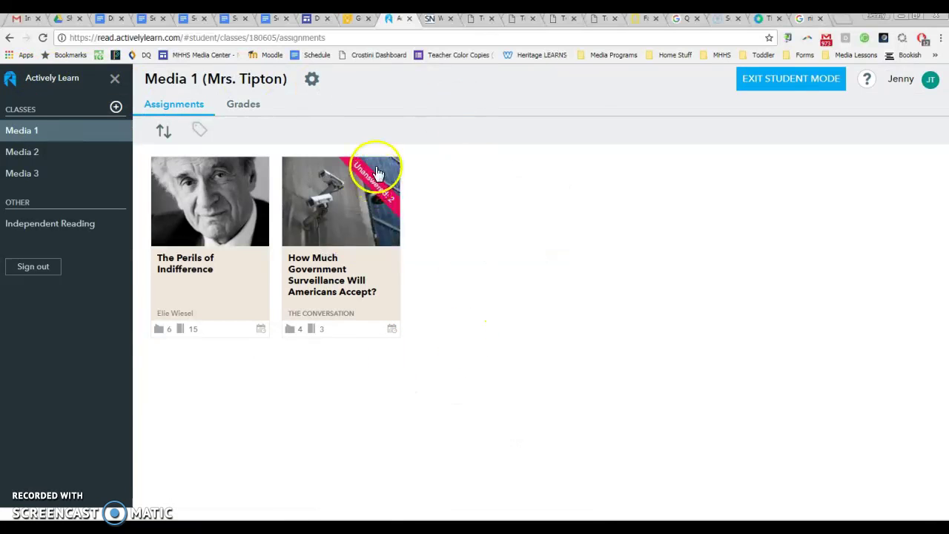
{"action": "mouse_move", "coordinate": [352, 168]}
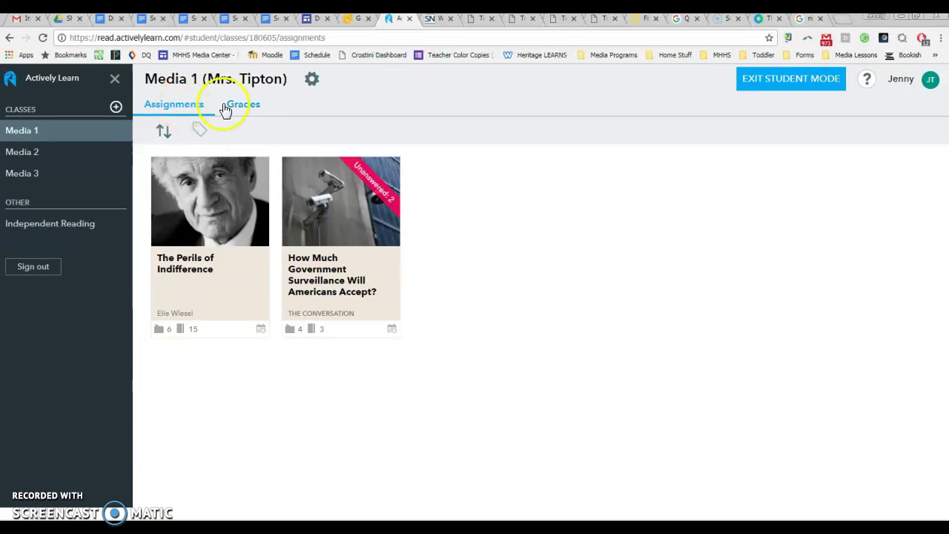
{"action": "left_click", "coordinate": [247, 104]}
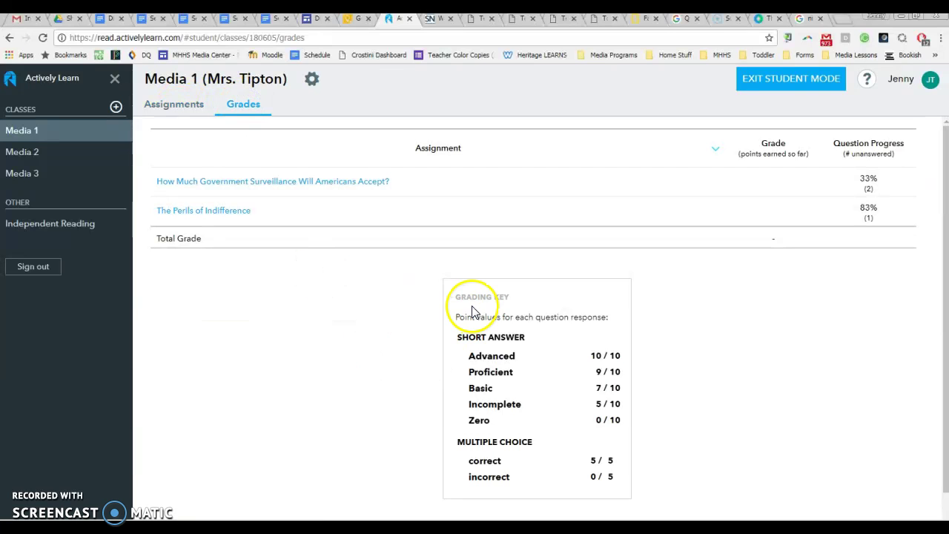
{"action": "left_click_drag", "start_coordinate": [471, 337], "coordinate": [599, 473]}
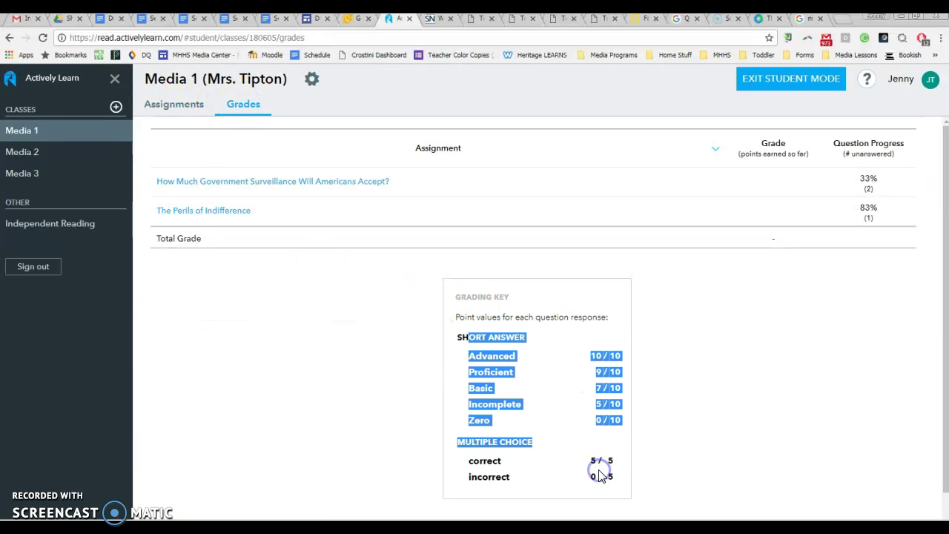
{"action": "scroll", "coordinate": [564, 460], "scroll_direction": "down", "scroll_amount": 1}
{"action": "left_click", "coordinate": [538, 410]}
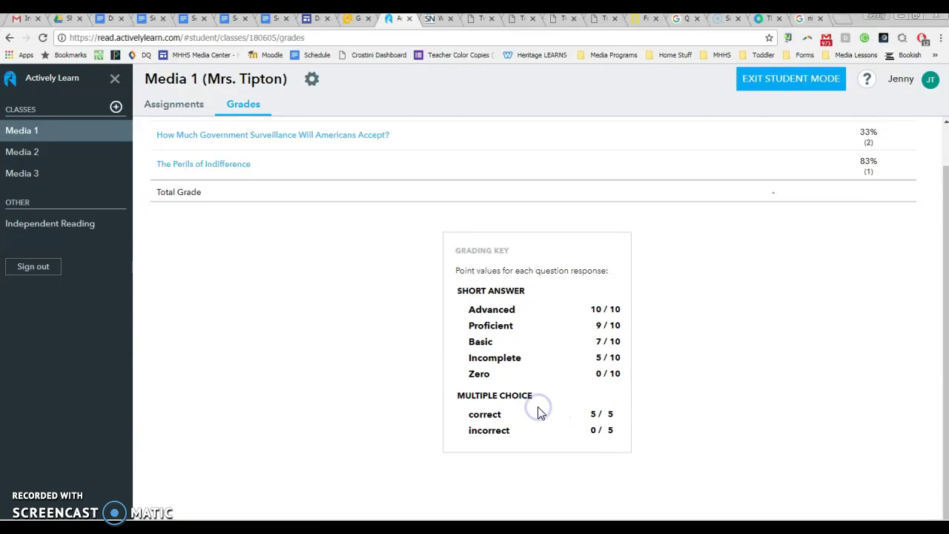
{"action": "scroll", "coordinate": [540, 413], "scroll_direction": "up", "scroll_amount": 1}
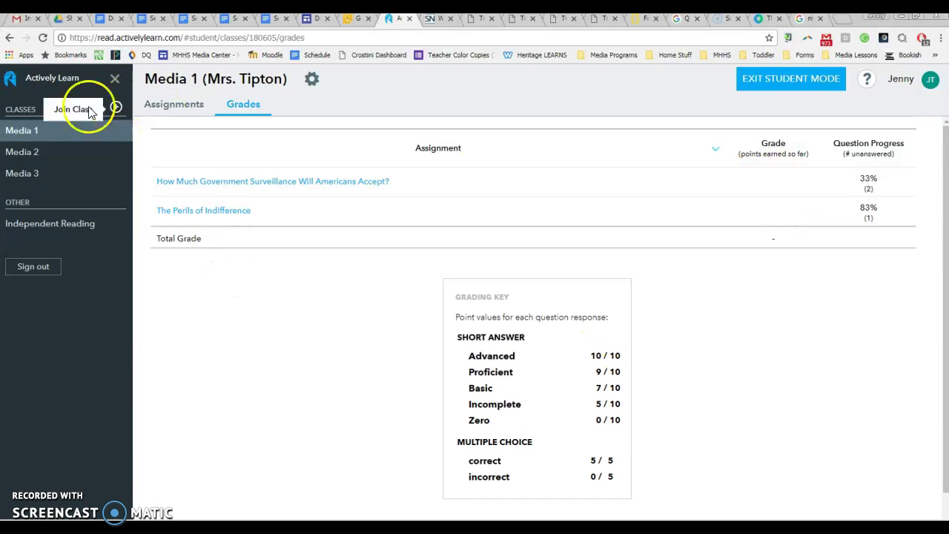
Step: Open the Independent Reading catalog, dismiss its introduction message and filter the texts to Grades 9-12
{"action": "left_click", "coordinate": [42, 223]}
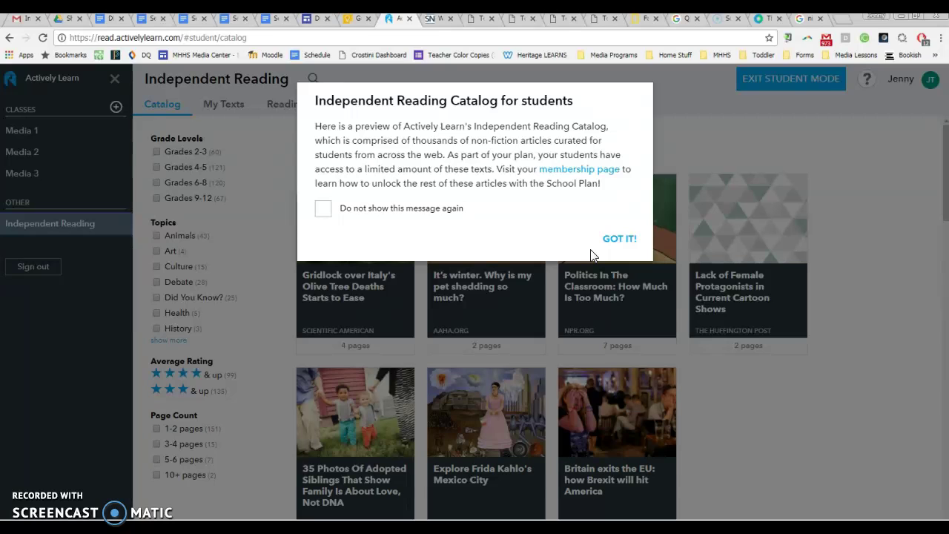
{"action": "left_click", "coordinate": [615, 240]}
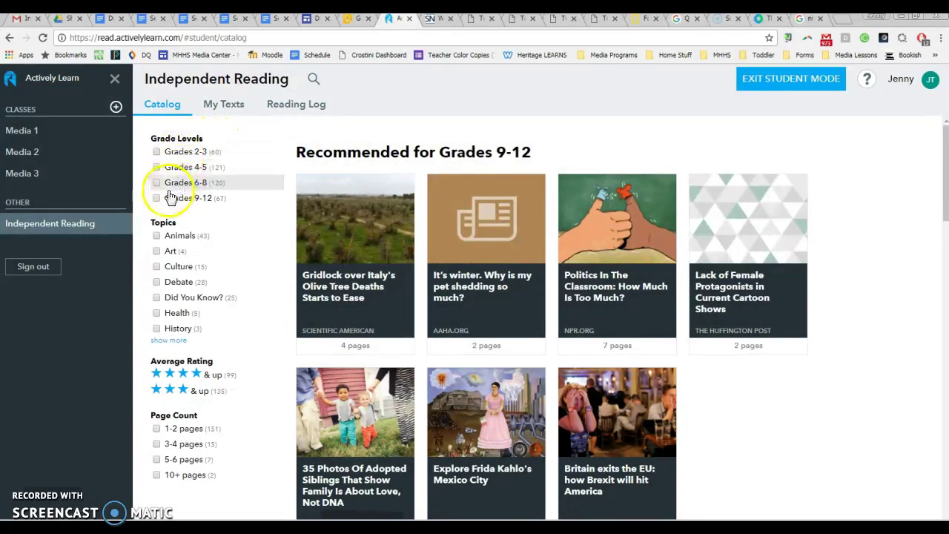
{"action": "left_click", "coordinate": [158, 198]}
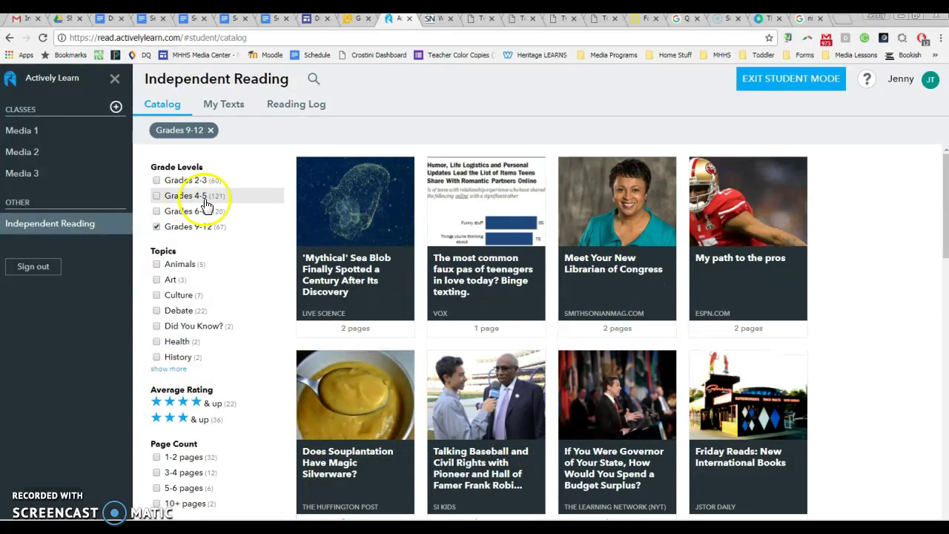
{"action": "scroll", "coordinate": [222, 437], "scroll_direction": "down", "scroll_amount": 1}
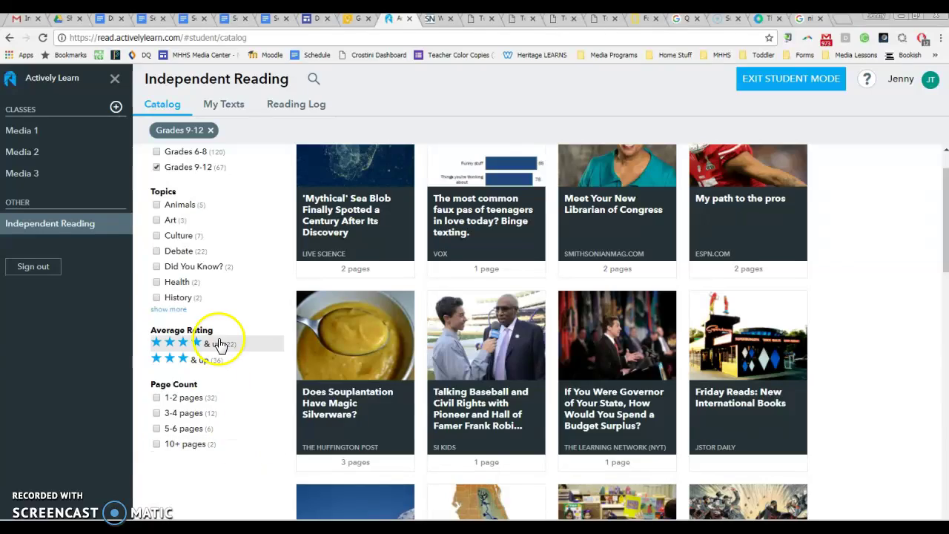
{"action": "scroll", "coordinate": [519, 297], "scroll_direction": "up", "scroll_amount": 1}
Step: Read the reviews of "'Mythical' Sea Blob Finally Spotted a Century After Its Discovery", add it to My Texts and stay in the catalog
{"action": "left_click", "coordinate": [367, 222]}
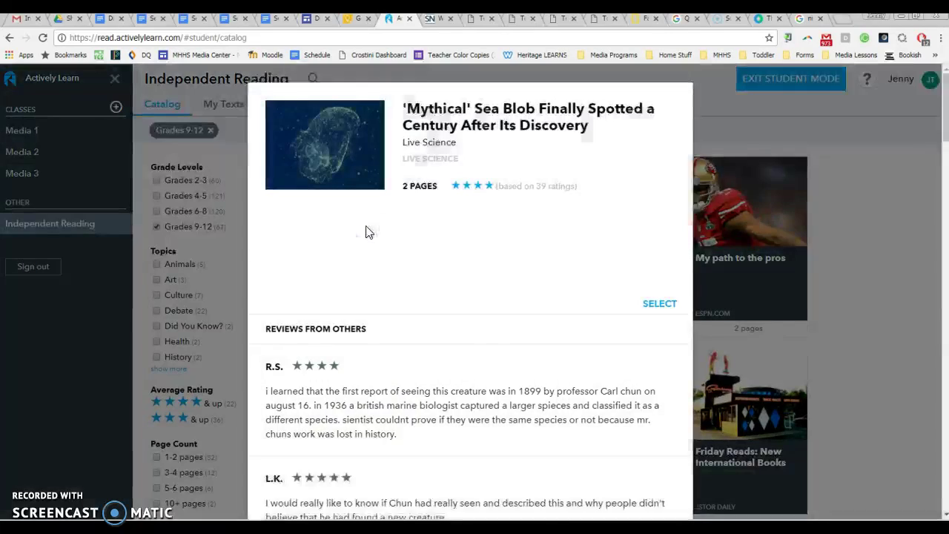
{"action": "scroll", "coordinate": [479, 334], "scroll_direction": "down", "scroll_amount": 4}
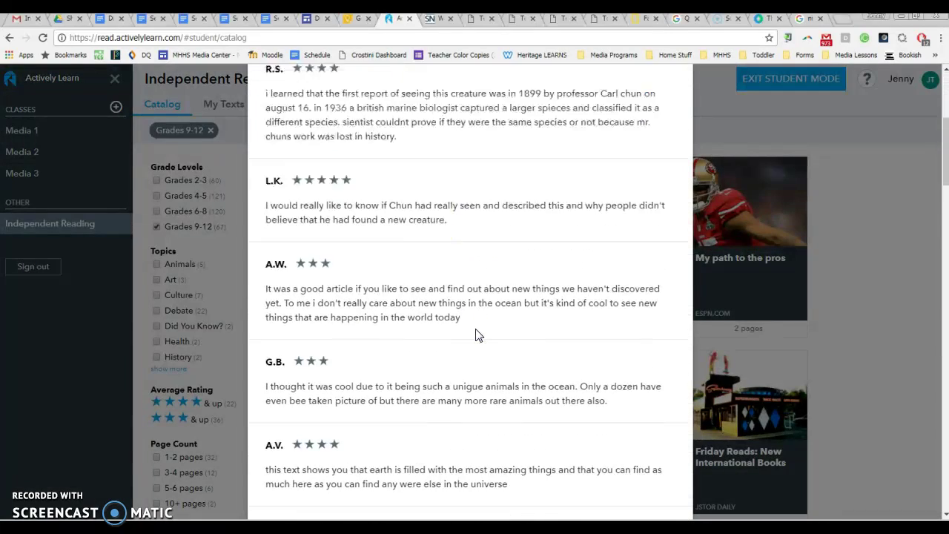
{"action": "scroll", "coordinate": [478, 335], "scroll_direction": "up", "scroll_amount": 3}
{"action": "left_click", "coordinate": [663, 186]}
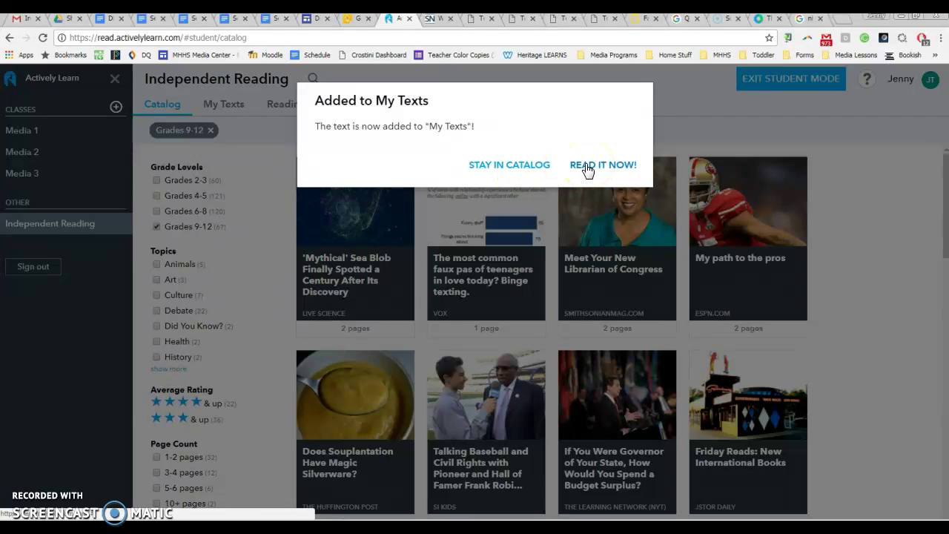
{"action": "left_click", "coordinate": [527, 165]}
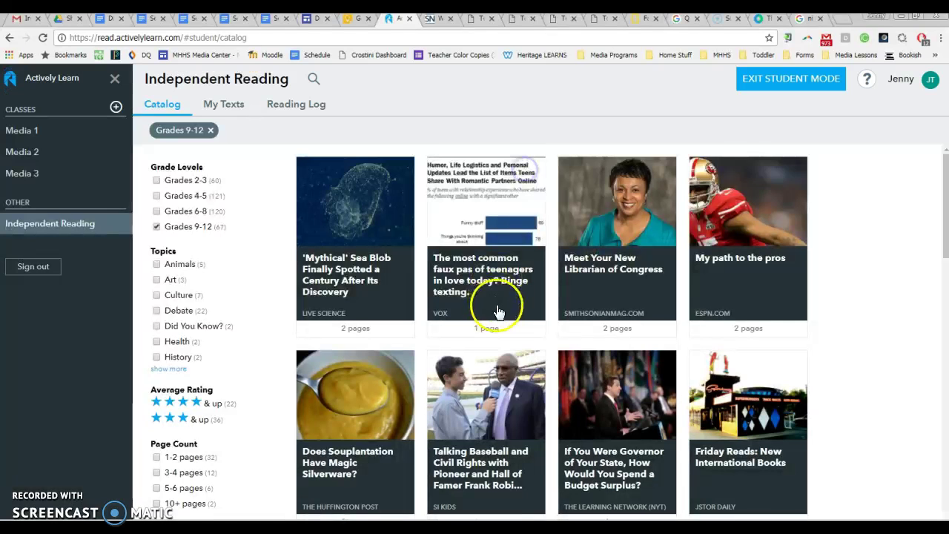
{"action": "scroll", "coordinate": [333, 237], "scroll_direction": "down", "scroll_amount": 1}
Step: Show the texts saved in My Texts, try to open the "'Mythical' Sea Blob" article and close its page
{"action": "left_click", "coordinate": [226, 103]}
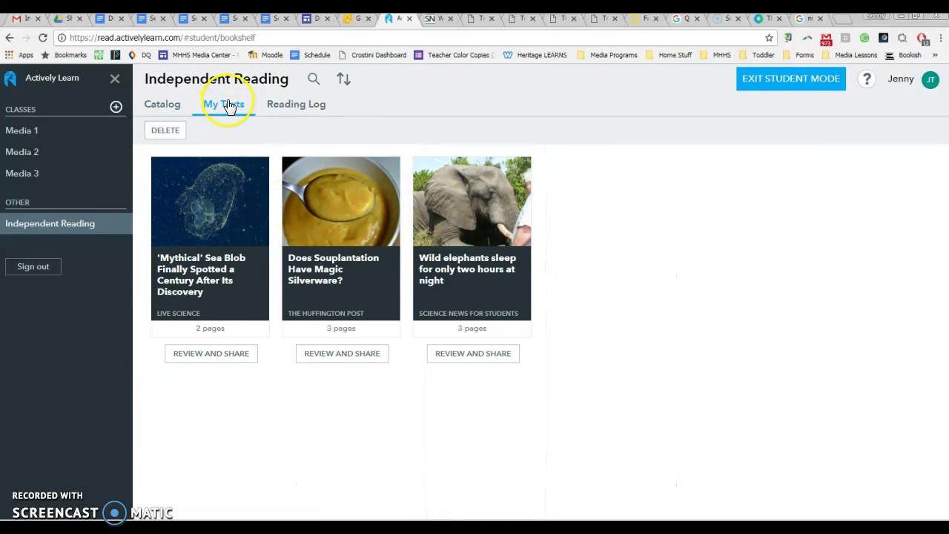
{"action": "left_click", "coordinate": [210, 214]}
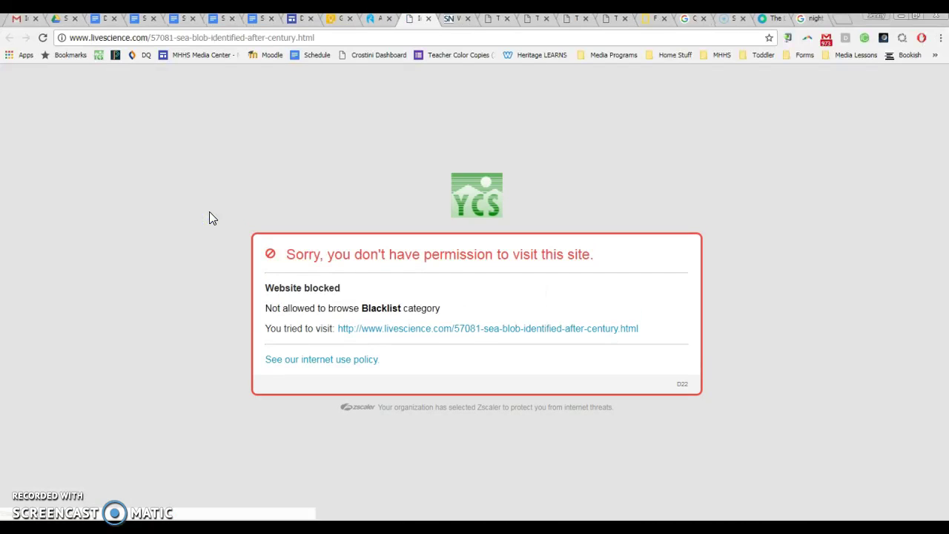
{"action": "left_click", "coordinate": [430, 20]}
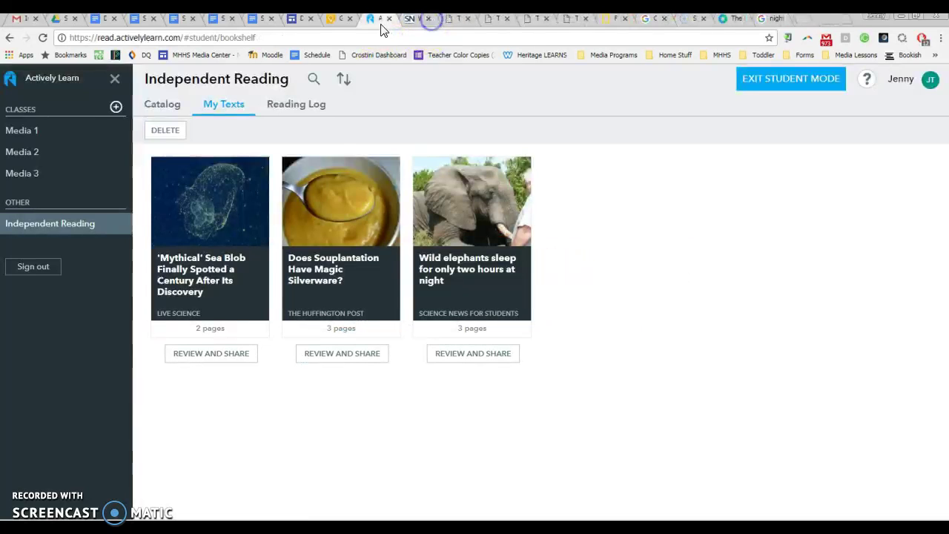
Step: Open "Wild elephants sleep for only two hours at night", look through the whole article and return to My Texts
{"action": "left_click", "coordinate": [452, 215]}
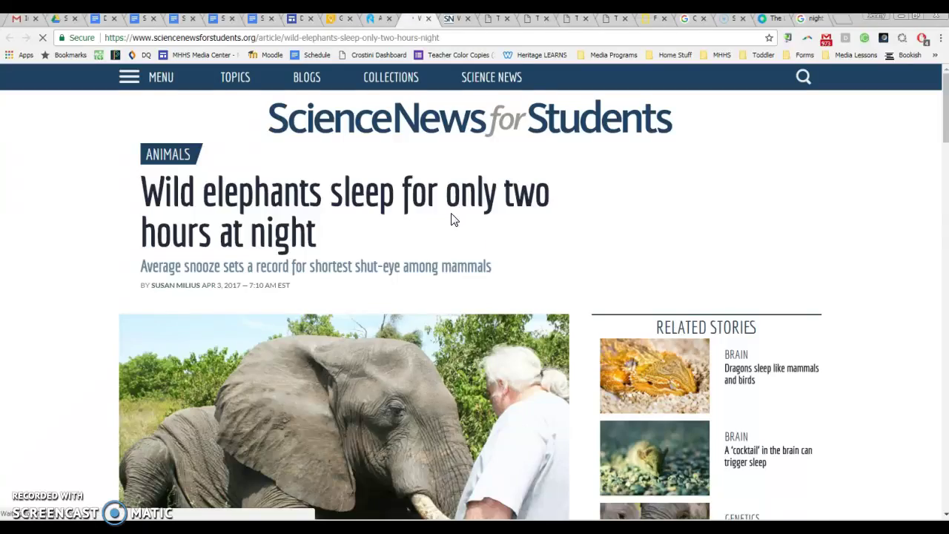
{"action": "scroll", "coordinate": [514, 250], "scroll_direction": "down", "scroll_amount": 10}
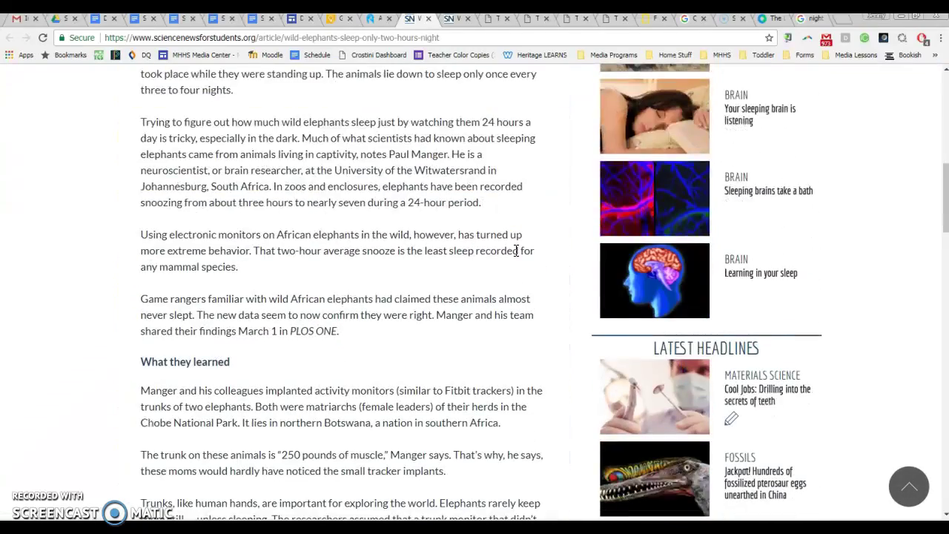
{"action": "scroll", "coordinate": [516, 251], "scroll_direction": "down", "scroll_amount": 12}
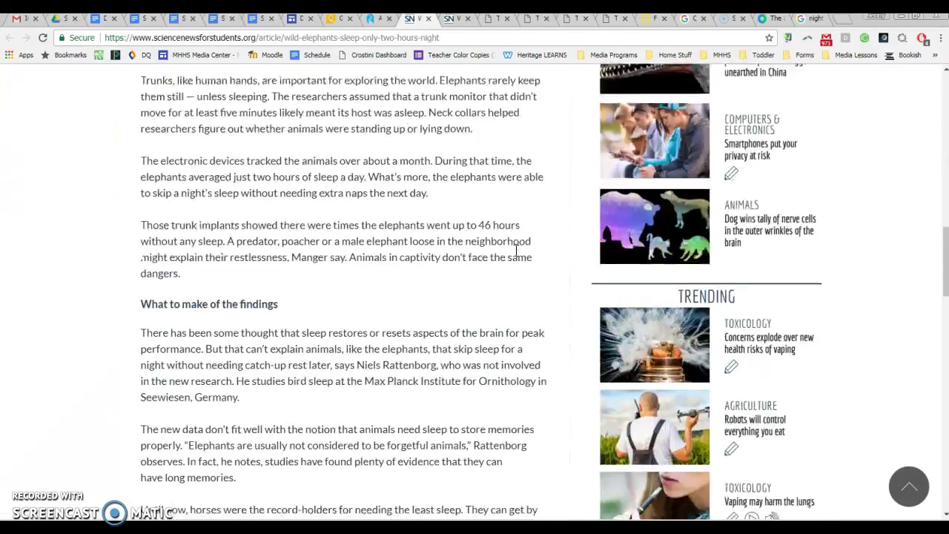
{"action": "scroll", "coordinate": [516, 250], "scroll_direction": "down", "scroll_amount": 10}
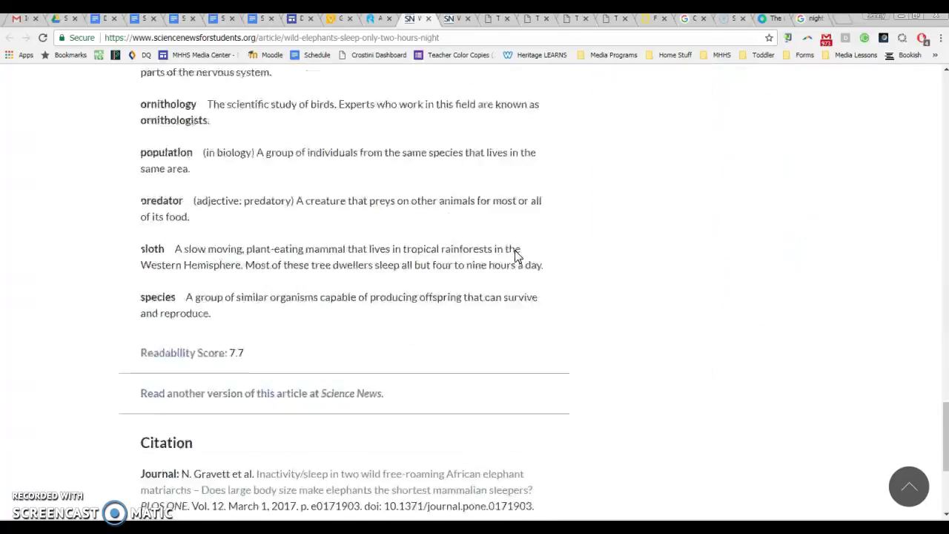
{"action": "scroll", "coordinate": [515, 257], "scroll_direction": "up", "scroll_amount": 5}
{"action": "scroll", "coordinate": [514, 254], "scroll_direction": "up", "scroll_amount": 20}
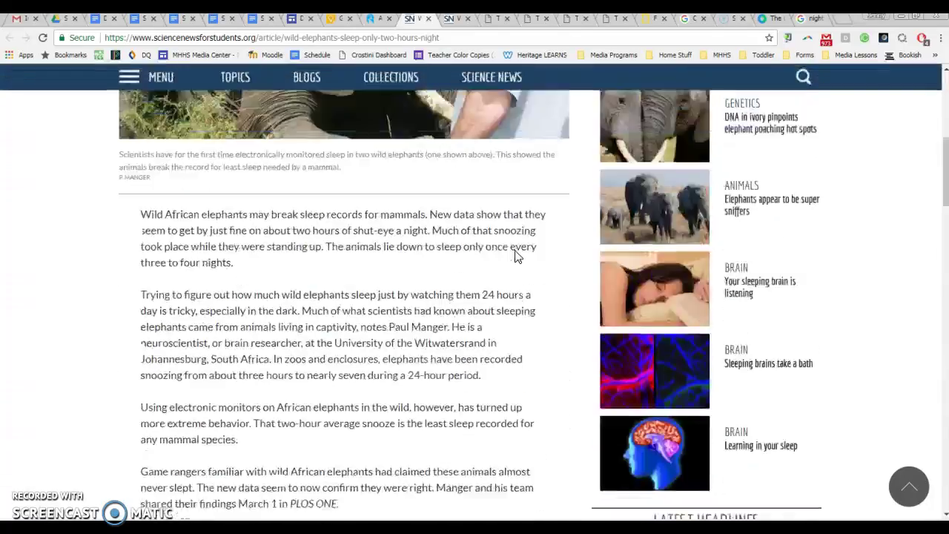
{"action": "left_click", "coordinate": [379, 18]}
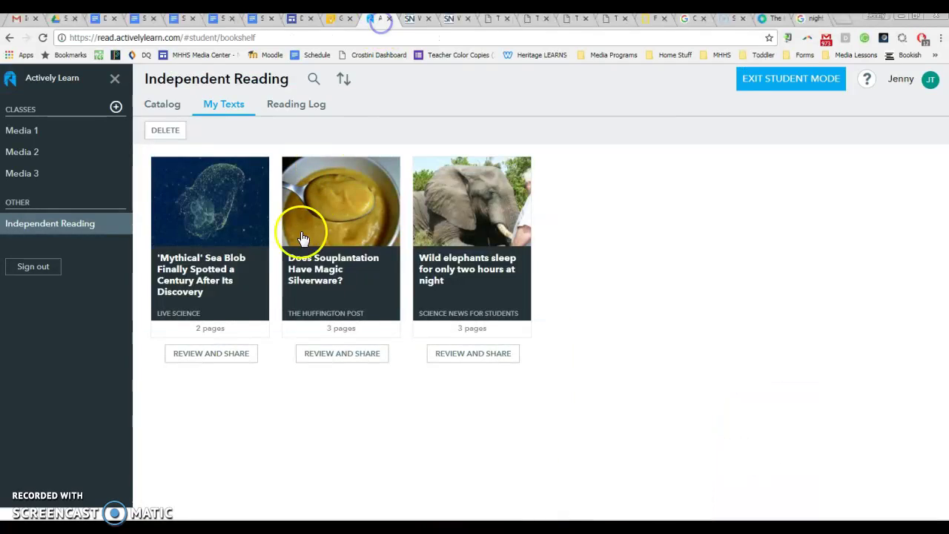
Step: Review the wild elephants article: check the peers it can be recommended to, set the reading time to 15 minutes and save
{"action": "left_click", "coordinate": [476, 354]}
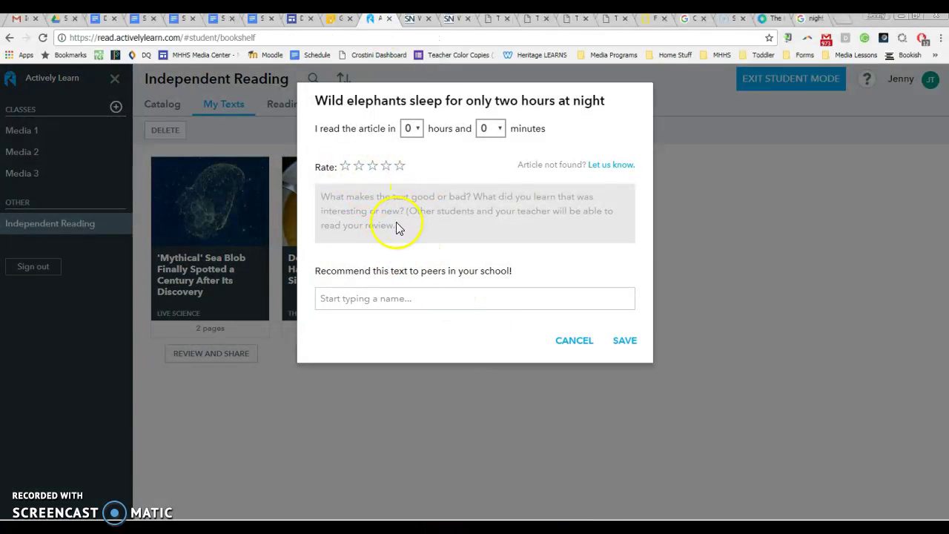
{"action": "left_click", "coordinate": [329, 295]}
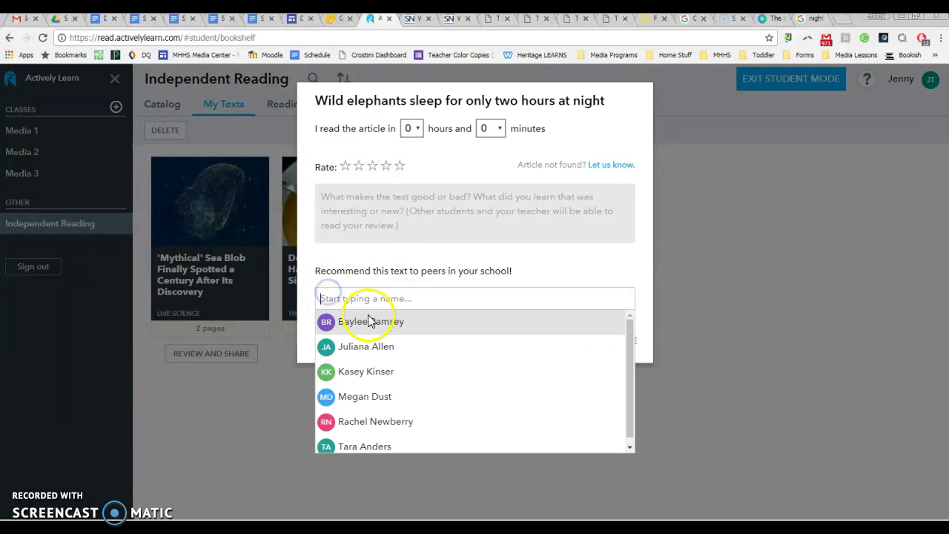
{"action": "left_click", "coordinate": [579, 298]}
{"action": "left_click", "coordinate": [674, 321]}
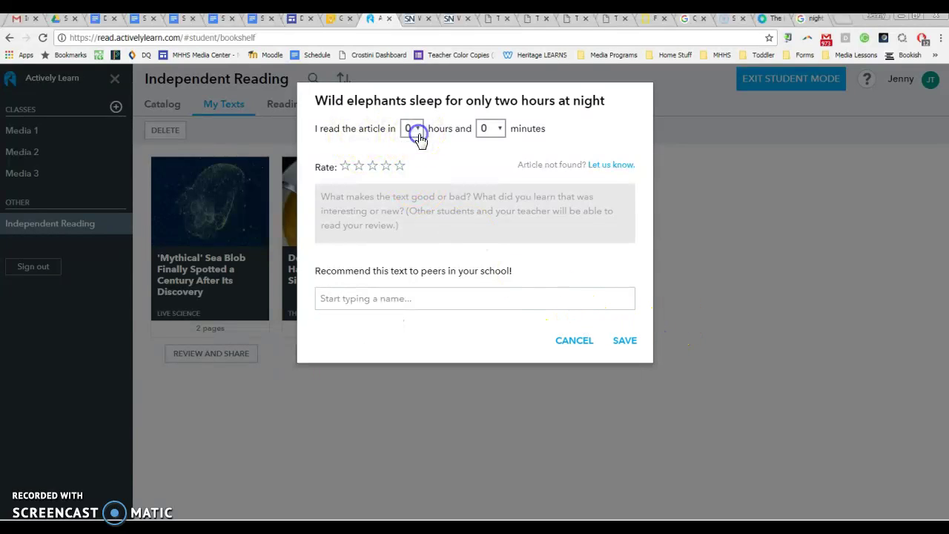
{"action": "left_click", "coordinate": [489, 129]}
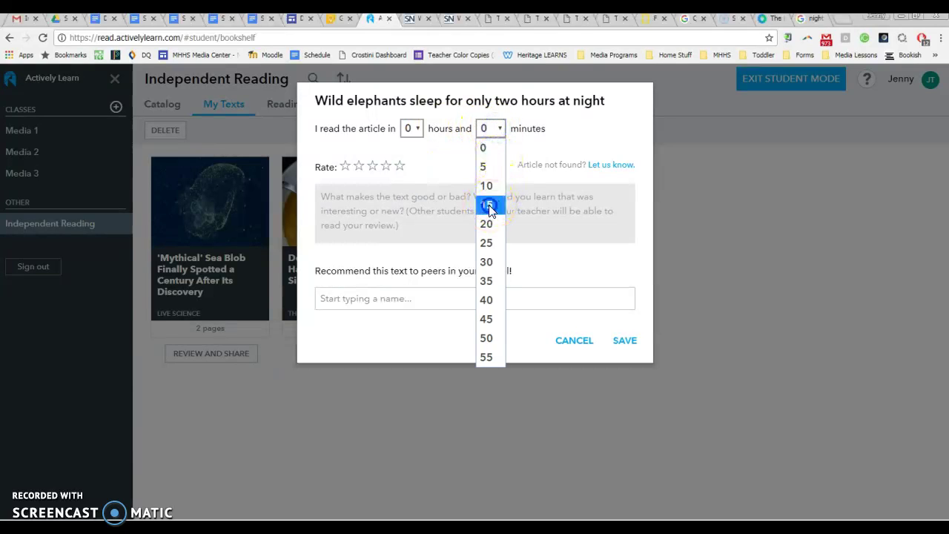
{"action": "left_click", "coordinate": [490, 204]}
{"action": "left_click", "coordinate": [627, 342]}
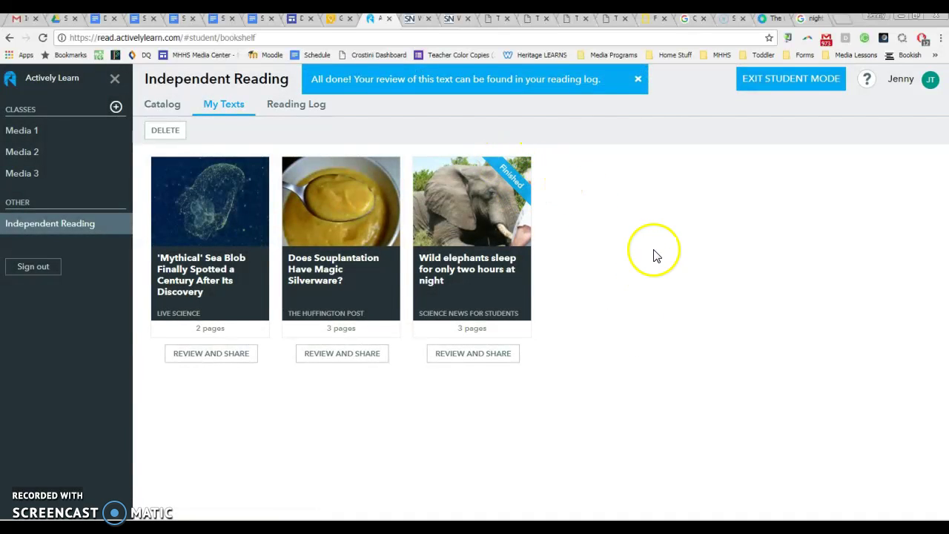
Step: Show the Independent Reading Log and point out the time spent on the wild elephants article
{"action": "left_click", "coordinate": [316, 111]}
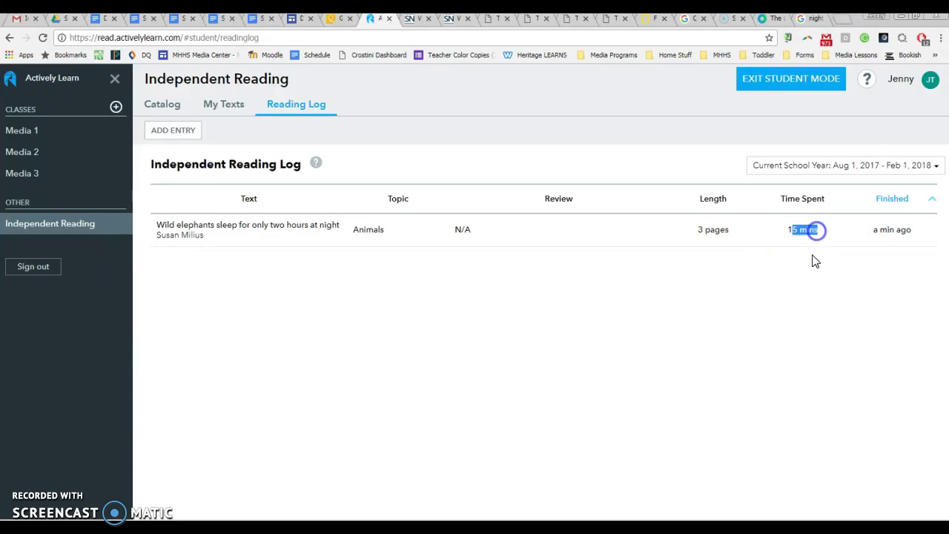
{"action": "left_click", "coordinate": [608, 311]}
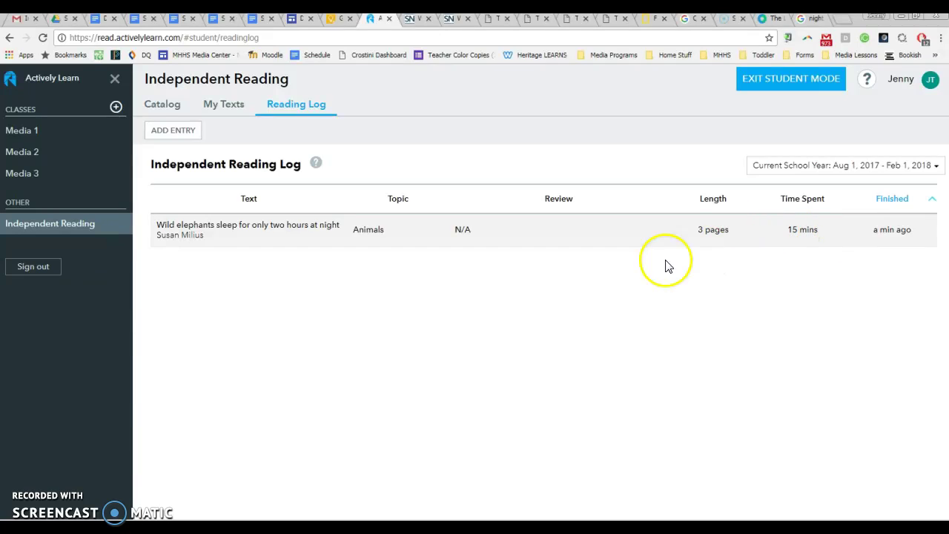
{"action": "left_click", "coordinate": [80, 224]}
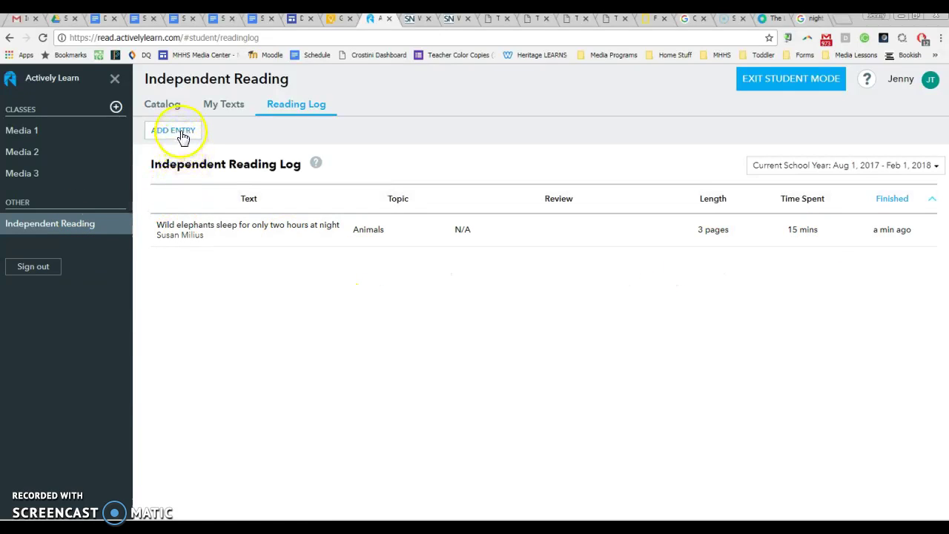
Step: Show the title, genre and website fields of a new reading log entry, cancel it and return to the Media 1 assignments
{"action": "left_click", "coordinate": [182, 135]}
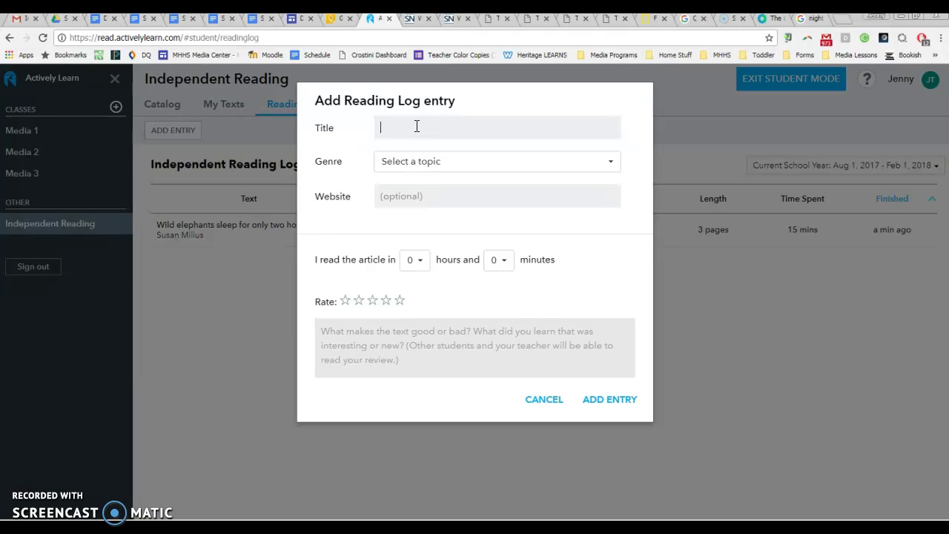
{"action": "left_click", "coordinate": [335, 141]}
{"action": "left_click", "coordinate": [376, 129]}
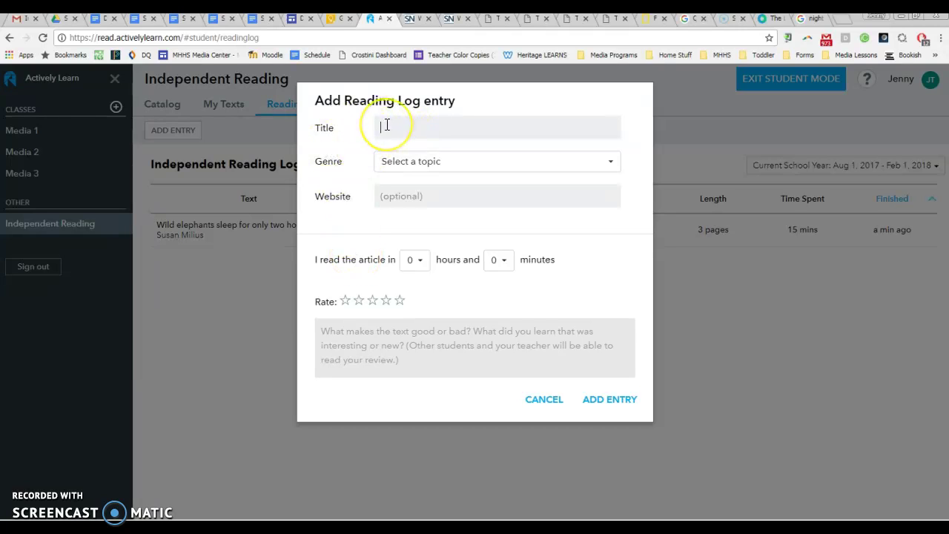
{"action": "left_click", "coordinate": [399, 193]}
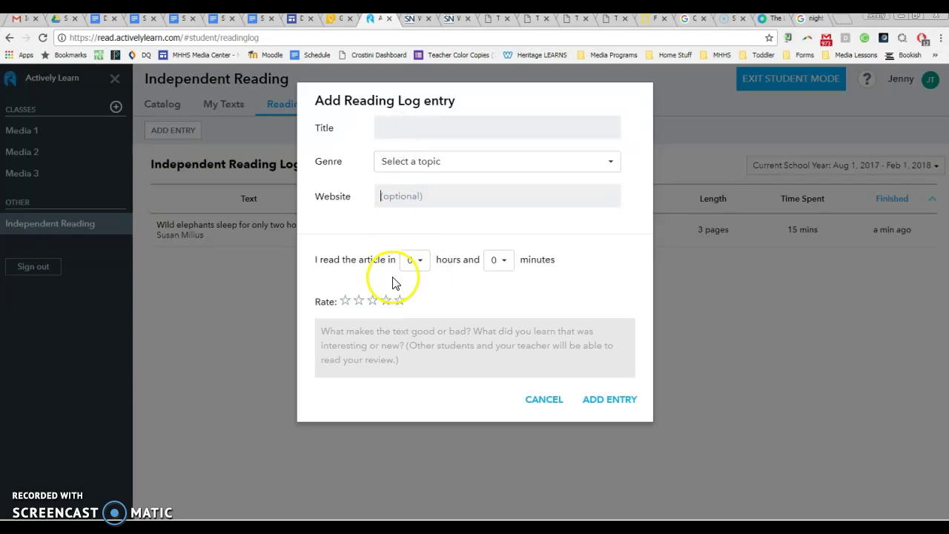
{"action": "left_click", "coordinate": [560, 401]}
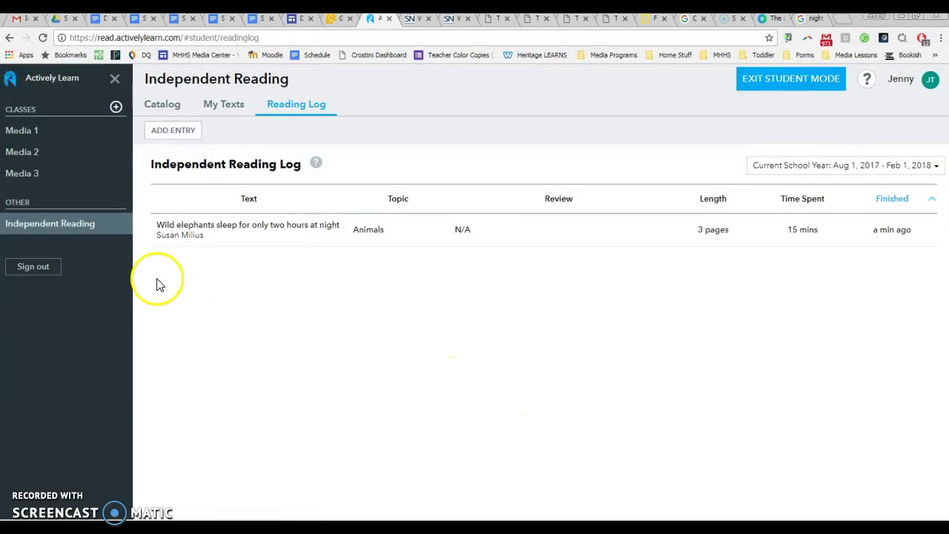
{"action": "left_click", "coordinate": [33, 132]}
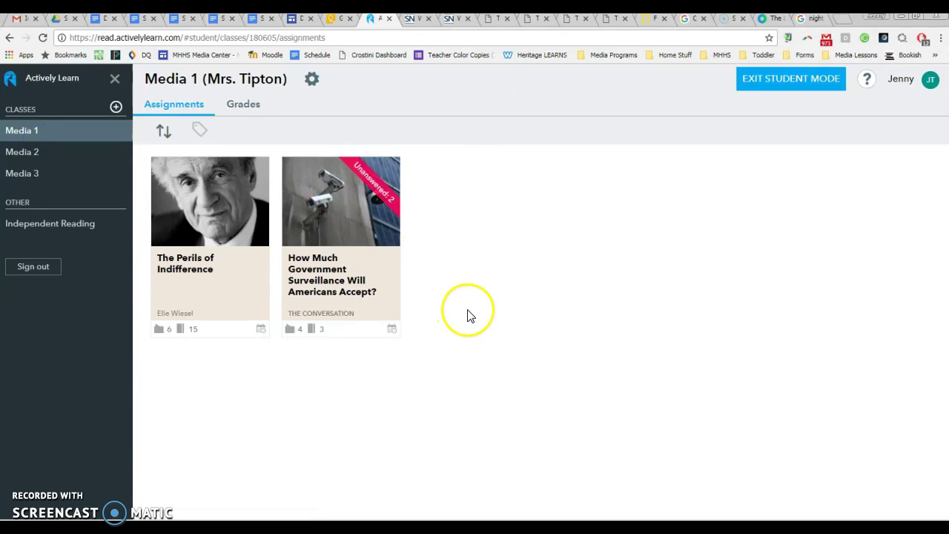